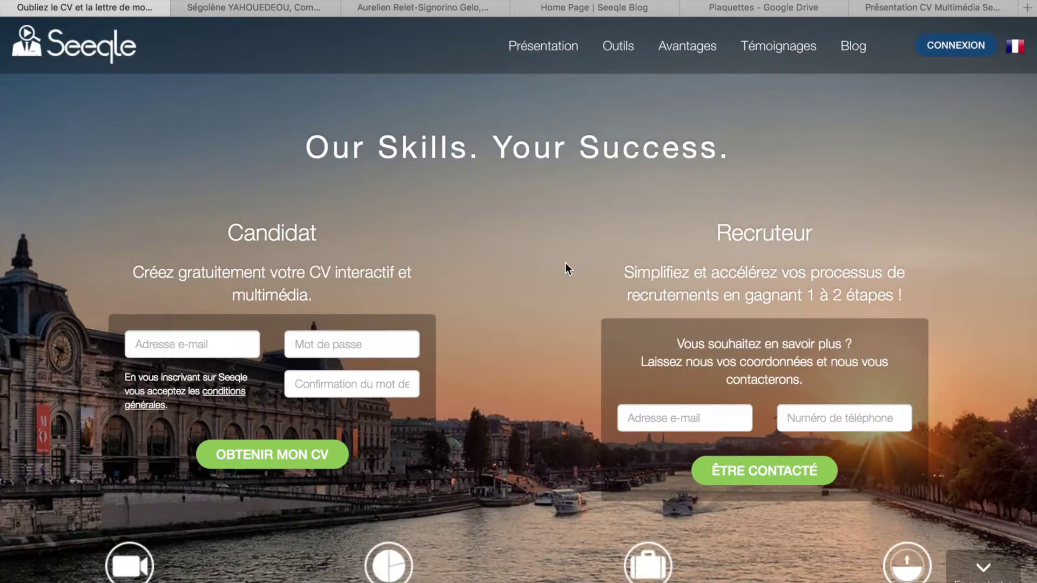
click(193, 338)
click(330, 344)
click(358, 316)
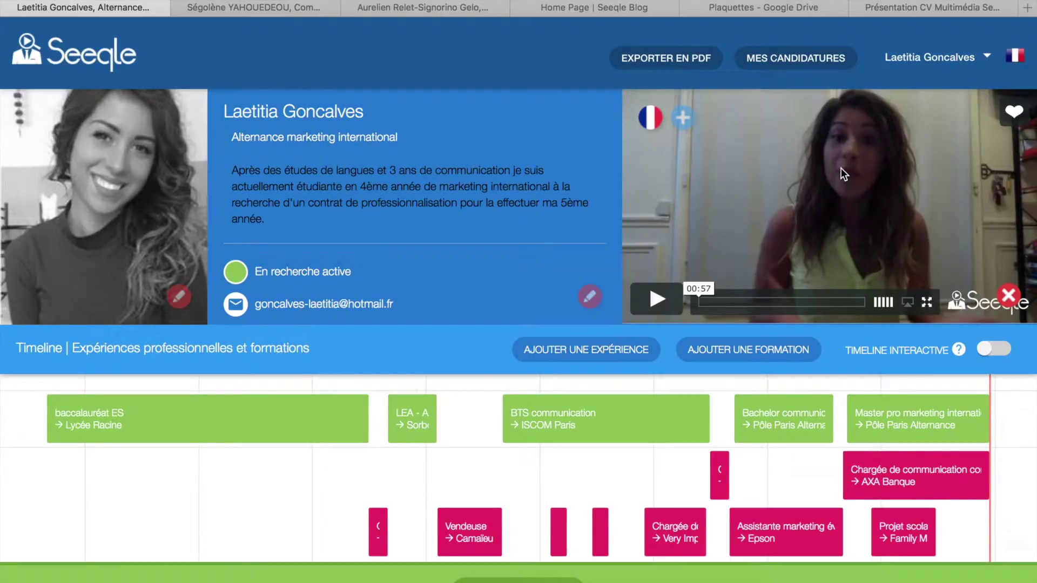
Start adding a video in another language to the profile and read through the script-writing advice
click(682, 119)
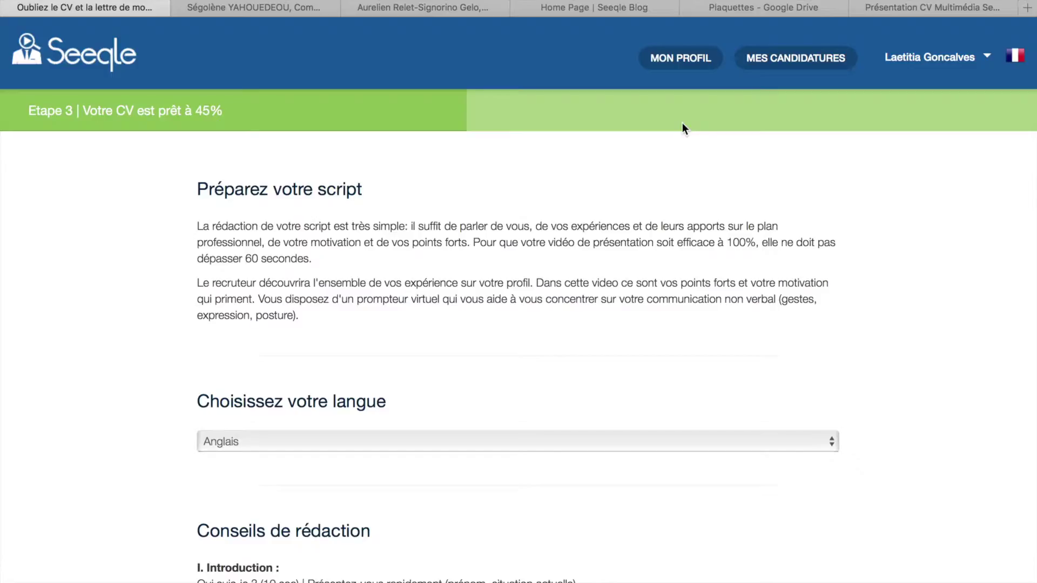
scroll(615, 219, down, 4)
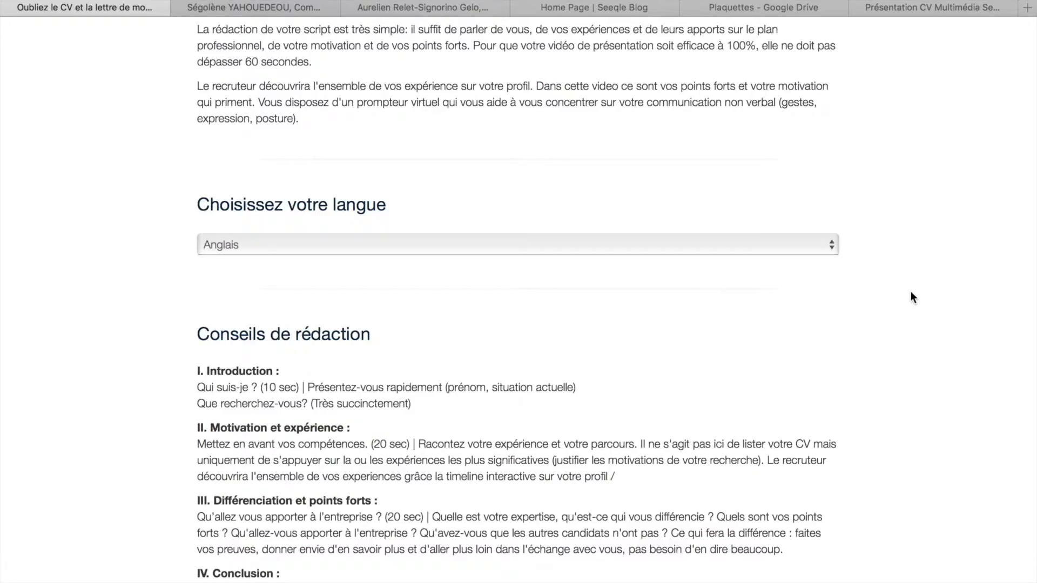
scroll(882, 331, down, 1)
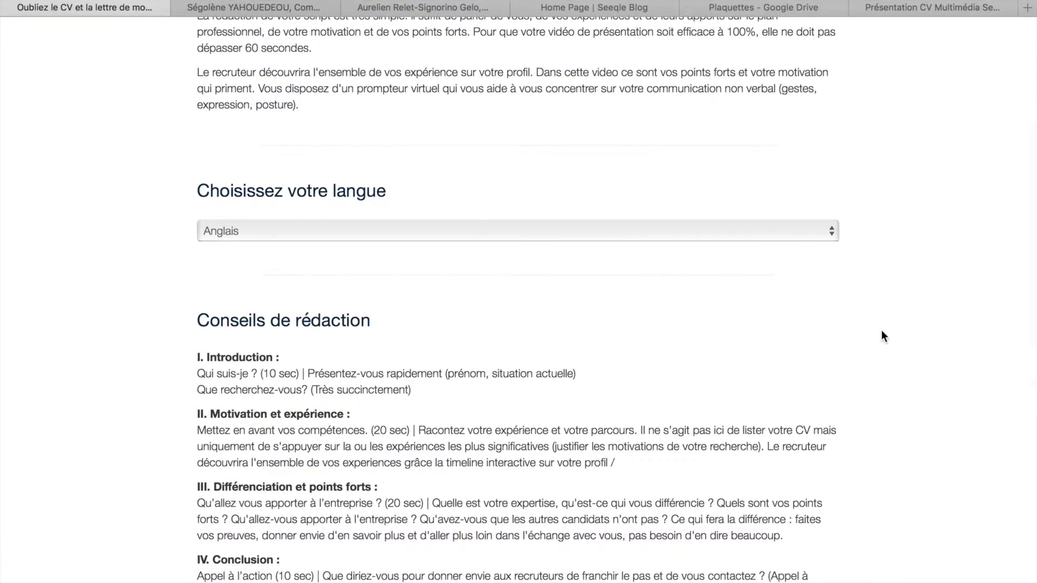
scroll(881, 331, down, 1)
scroll(881, 331, down, 3)
scroll(882, 334, down, 1)
scroll(197, 396, down, 1)
scroll(198, 396, up, 1)
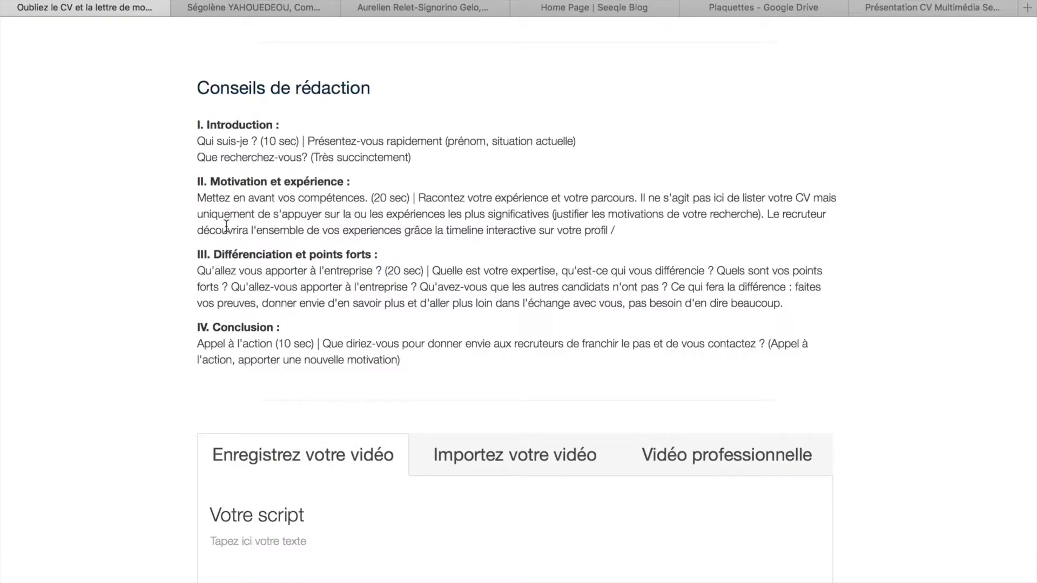
scroll(135, 224, down, 1)
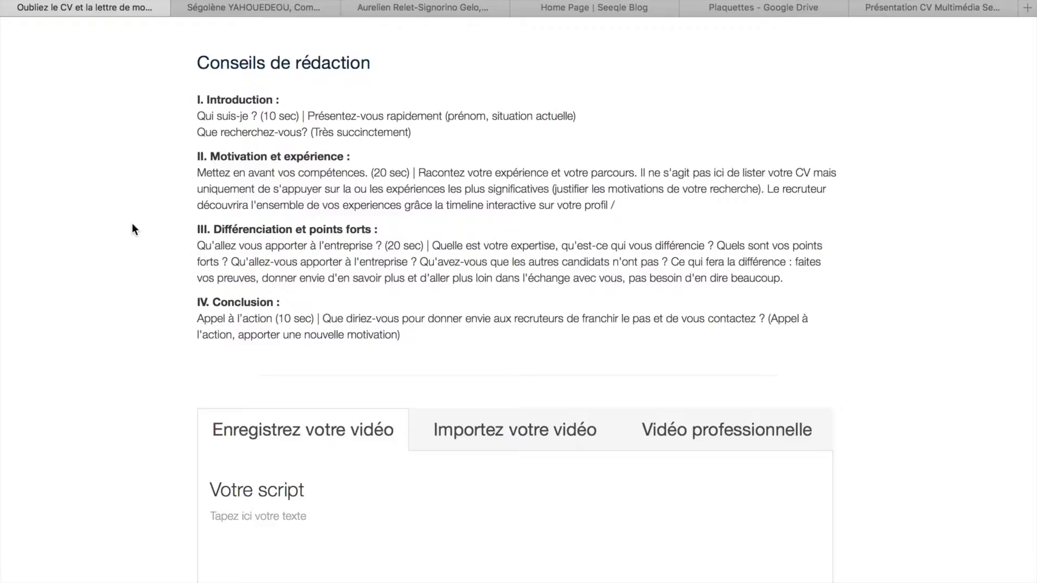
scroll(133, 224, down, 2)
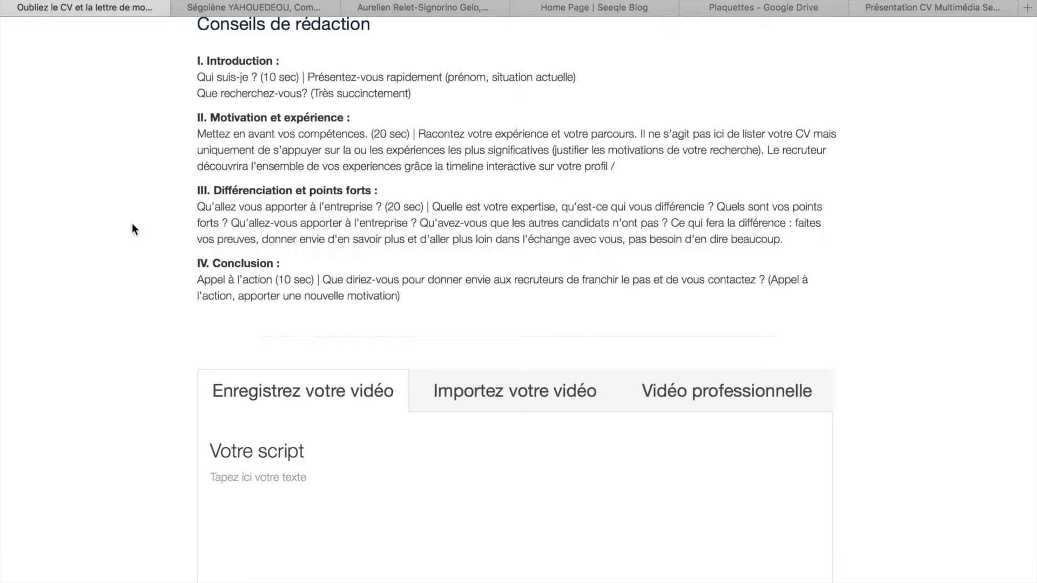
scroll(133, 229, down, 2)
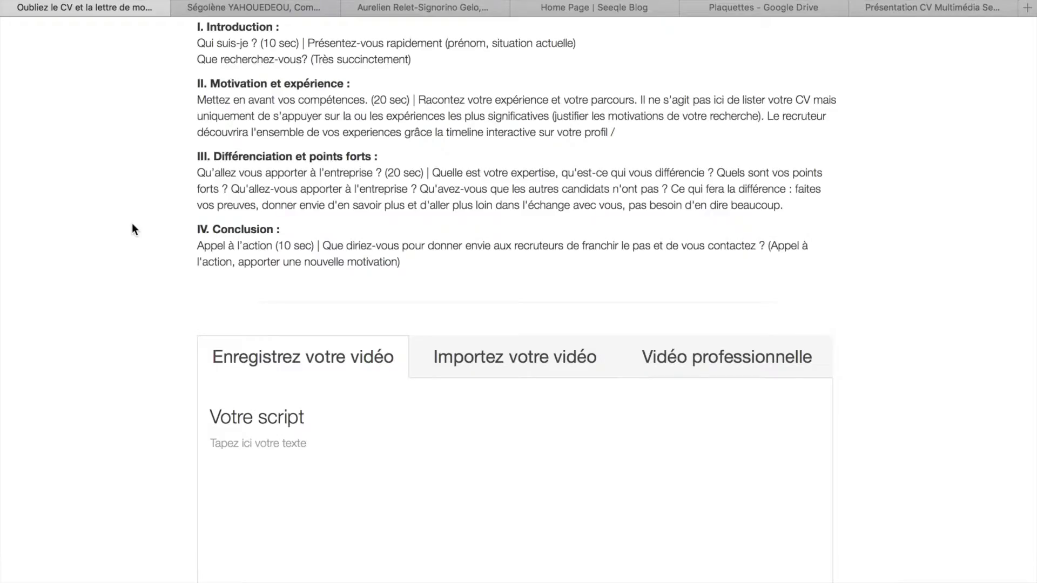
scroll(132, 223, down, 3)
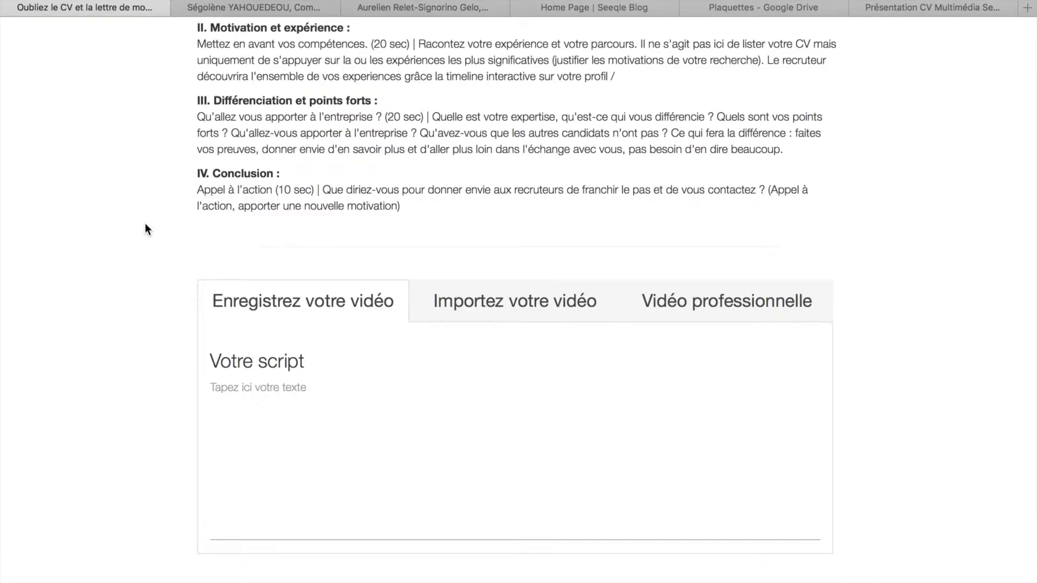
scroll(145, 229, down, 1)
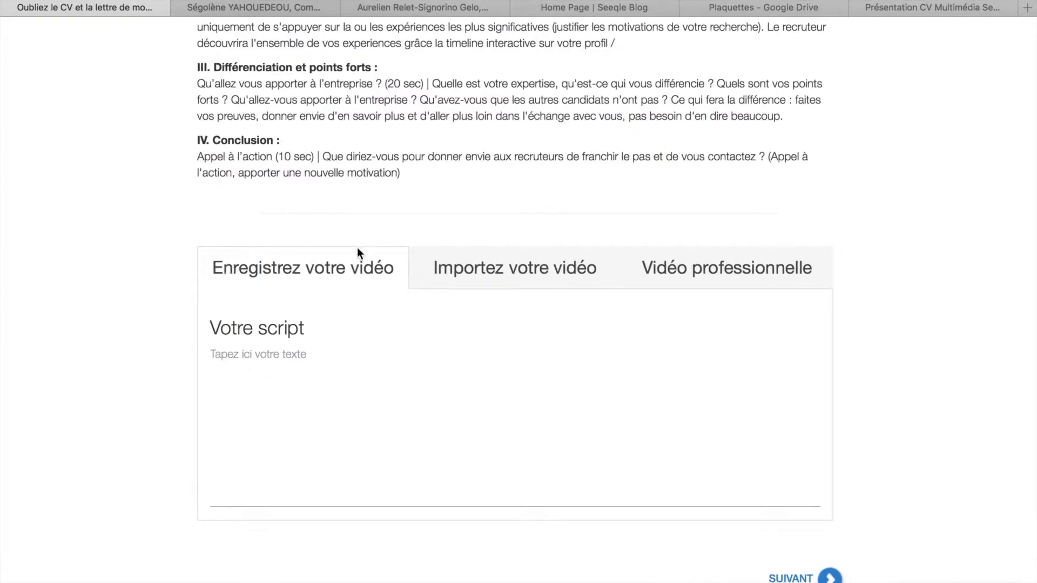
Review the Vimeo video import option and preview the first seconds of the graphic designer's sample video CV
click(523, 278)
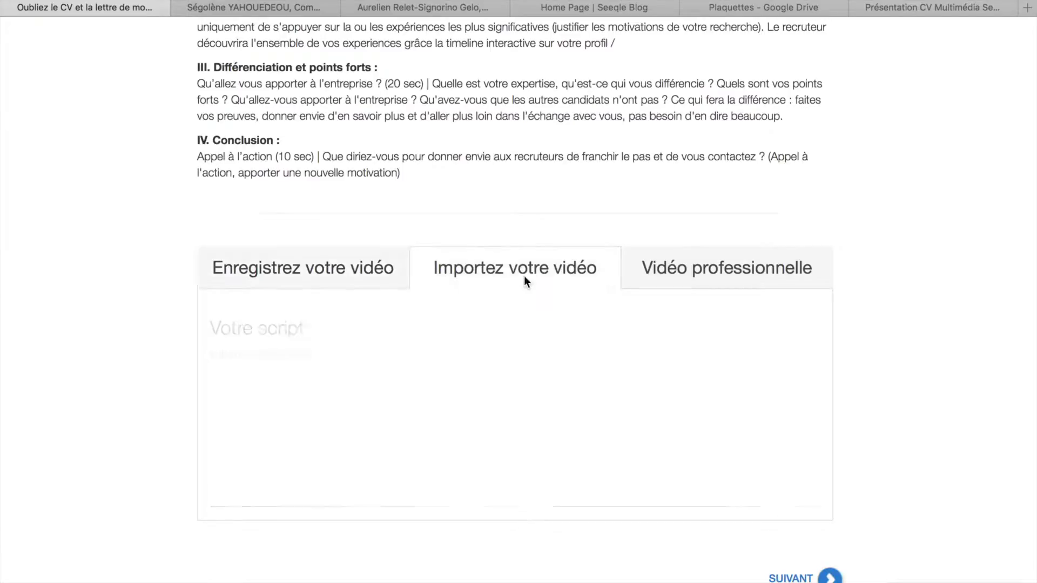
scroll(524, 275, down, 1)
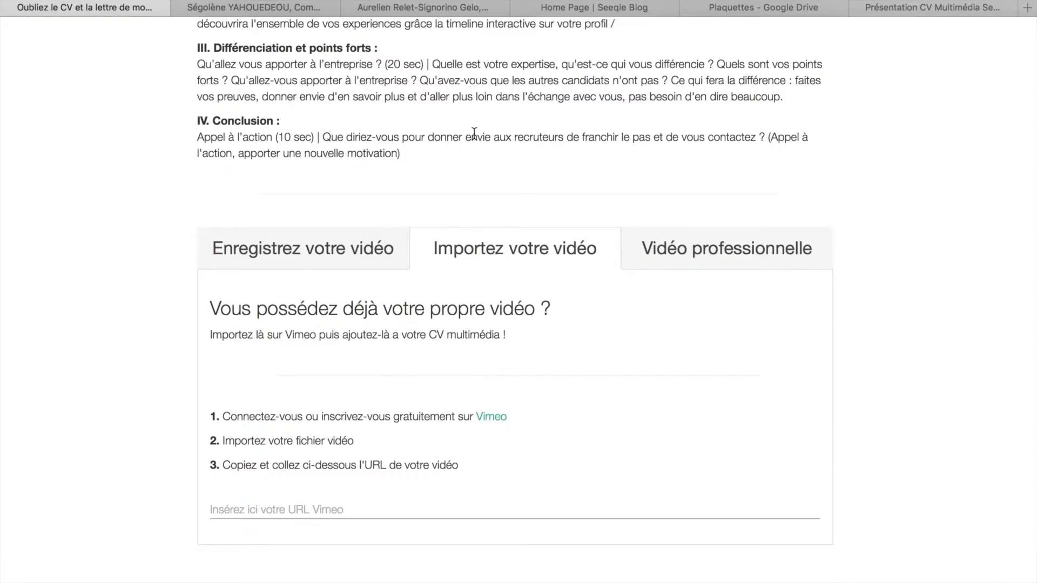
click(445, 6)
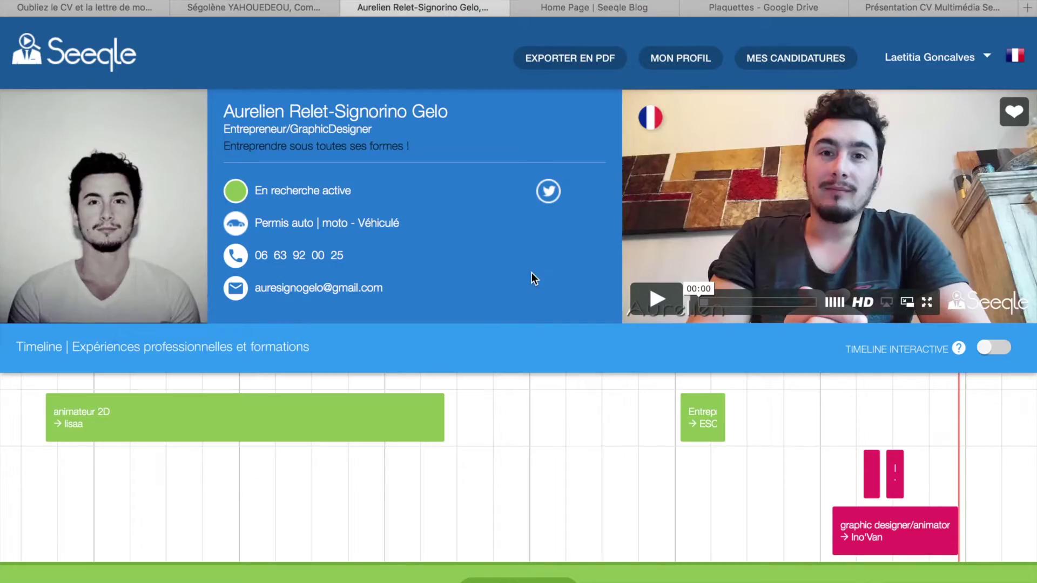
click(655, 301)
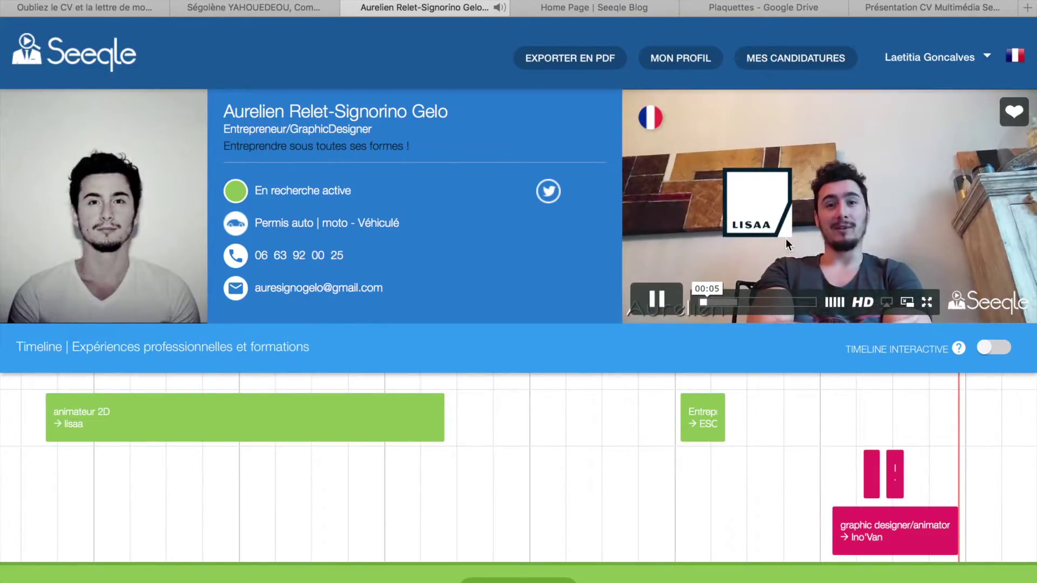
click(676, 304)
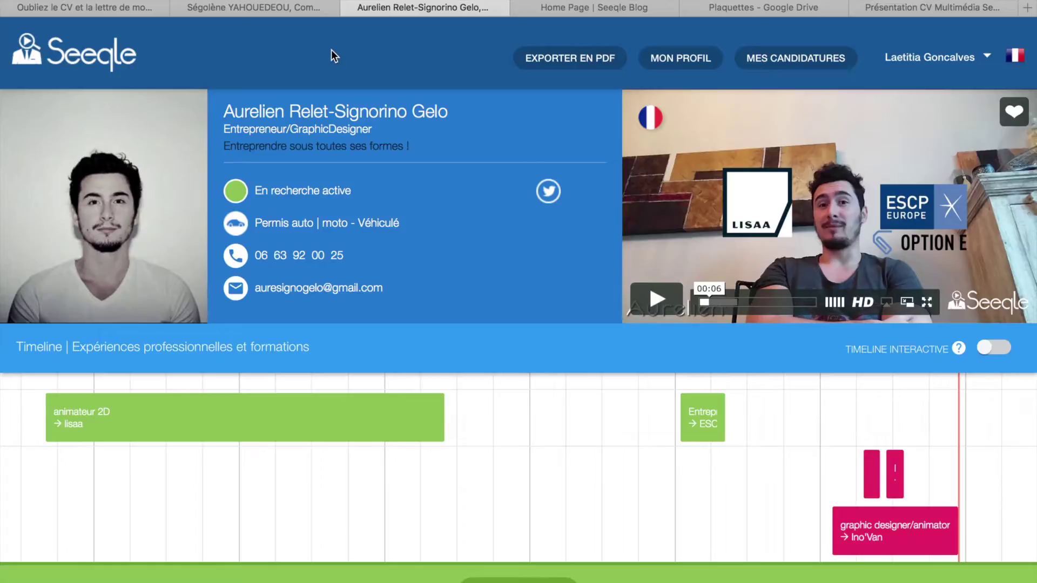
Review the professional video option and preview the Communications & Media Manager's sample video CV
click(136, 7)
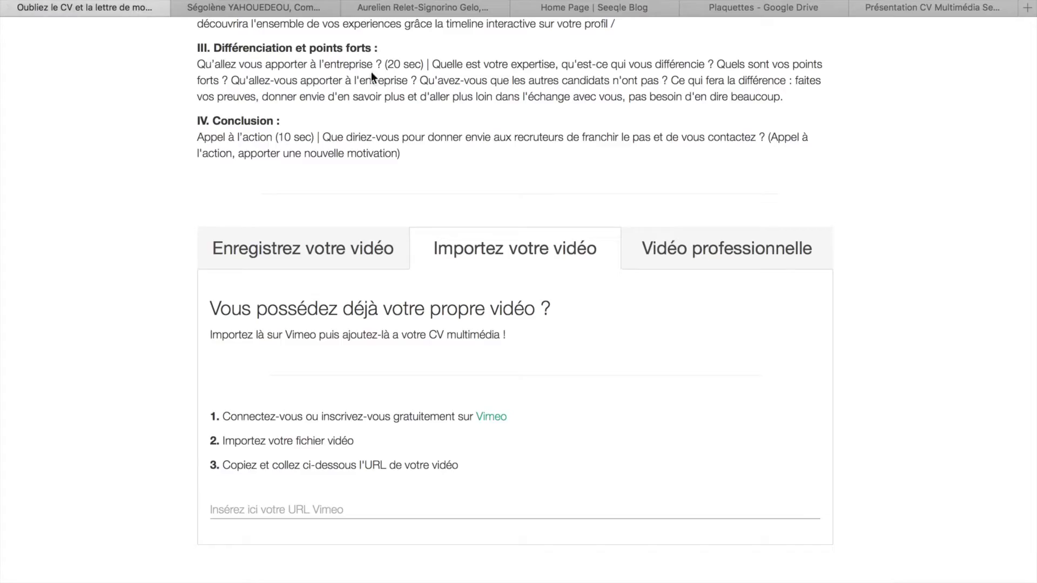
click(696, 256)
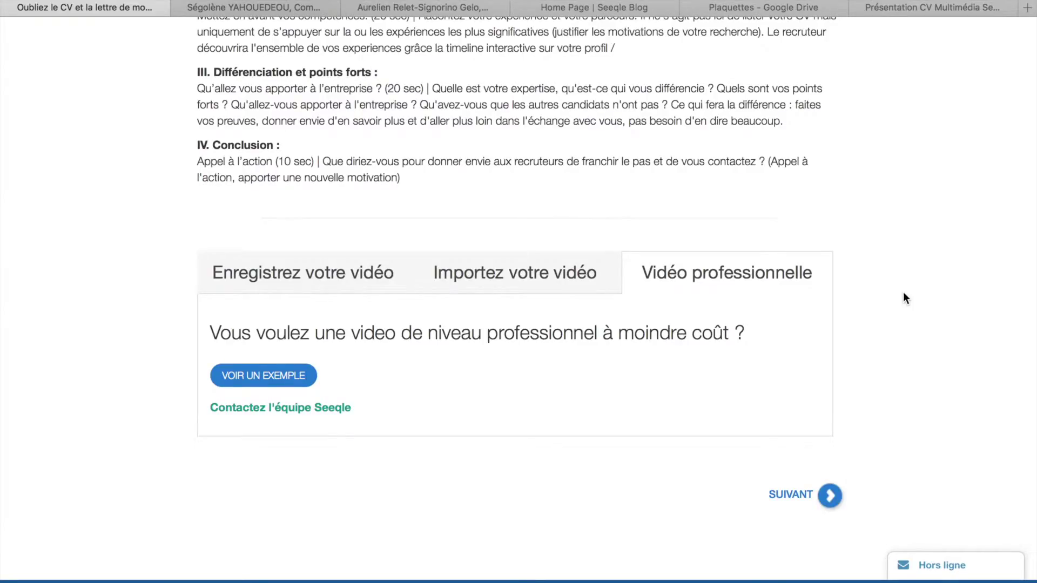
click(312, 12)
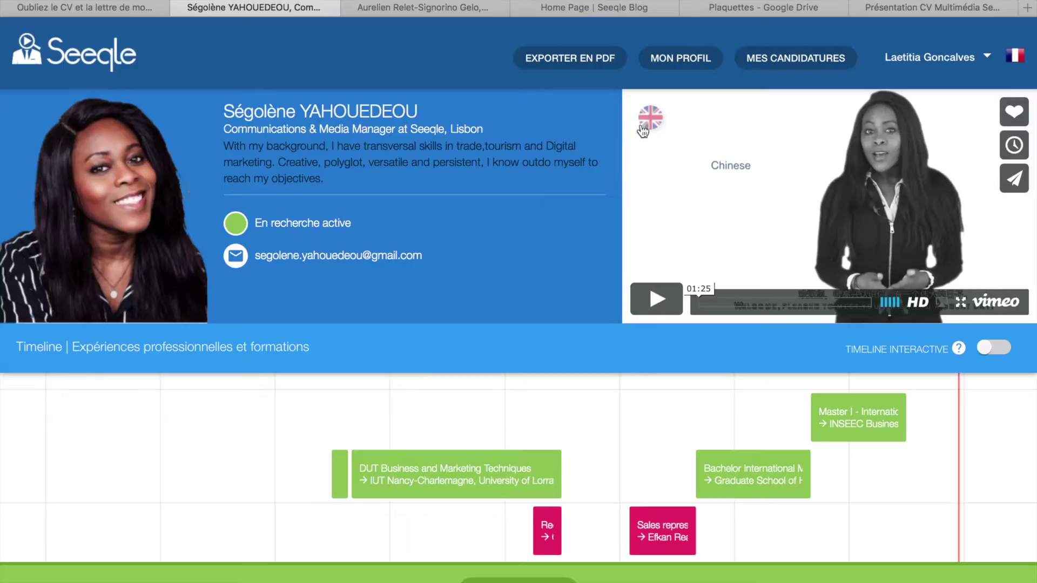
click(664, 309)
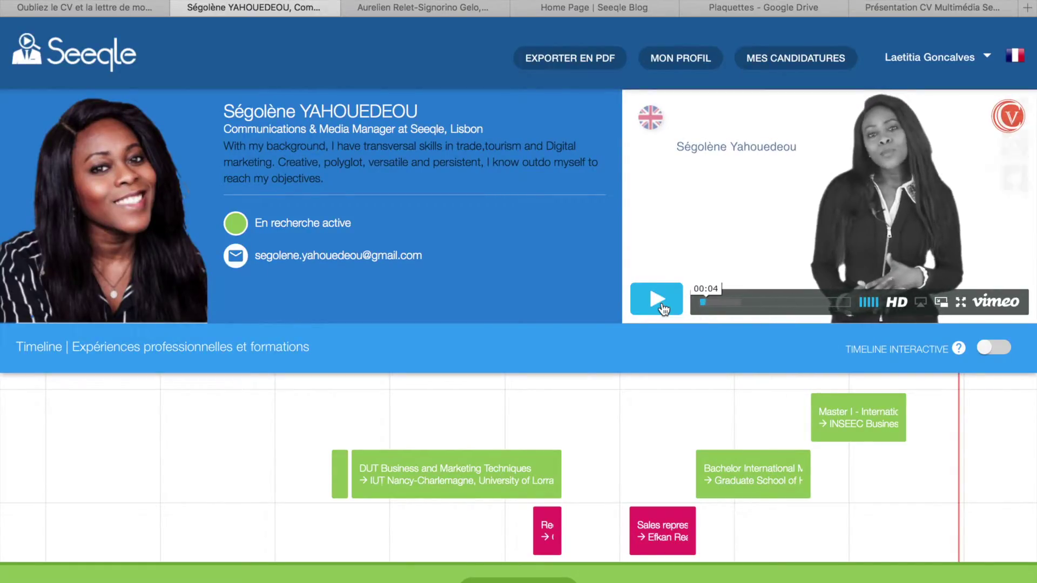
Return to the script preparation page and choose to record the video directly
click(142, 12)
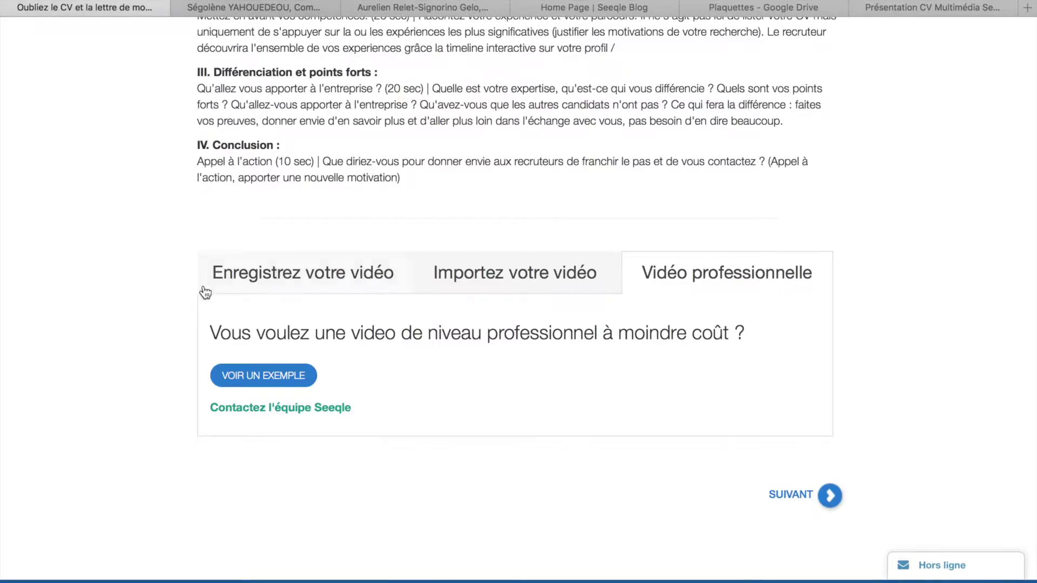
click(270, 275)
scroll(141, 293, down, 1)
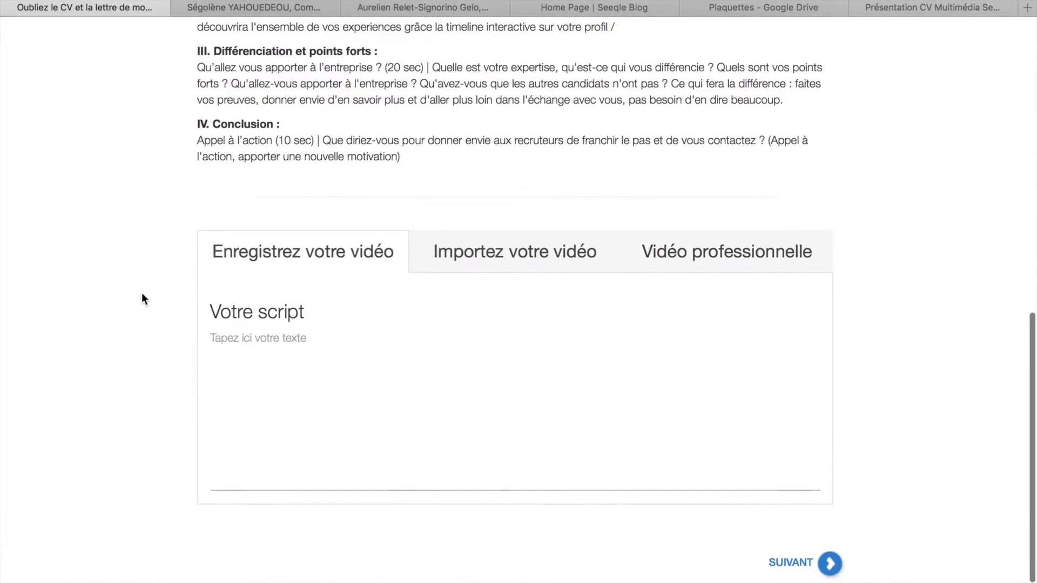
scroll(179, 323, down, 2)
scroll(277, 306, up, 1)
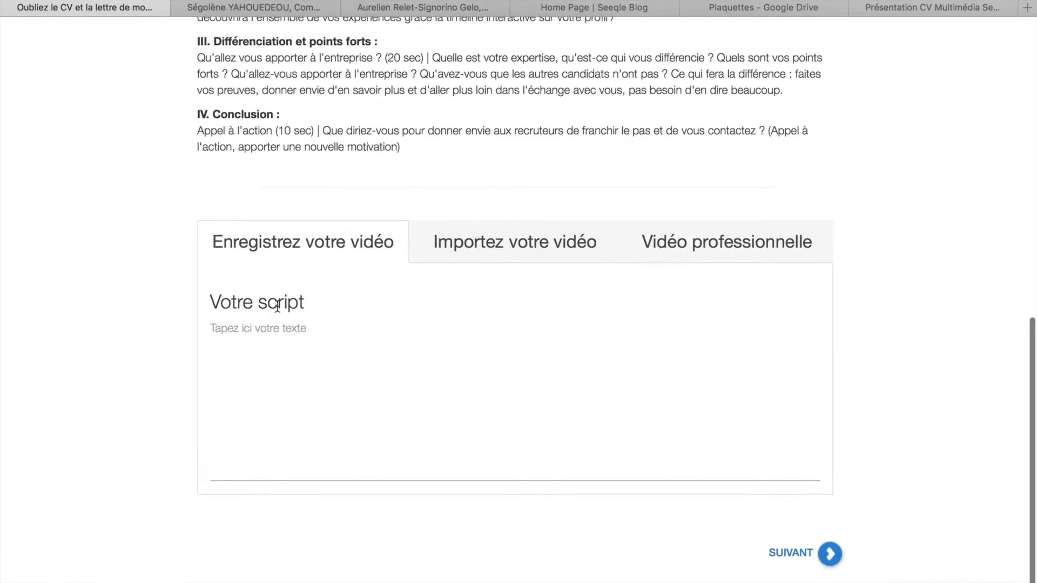
Copy the advice from "II. Motivation et expérience" through "IV. Conclusion" and paste it as the video script
click(276, 327)
scroll(134, 313, up, 4)
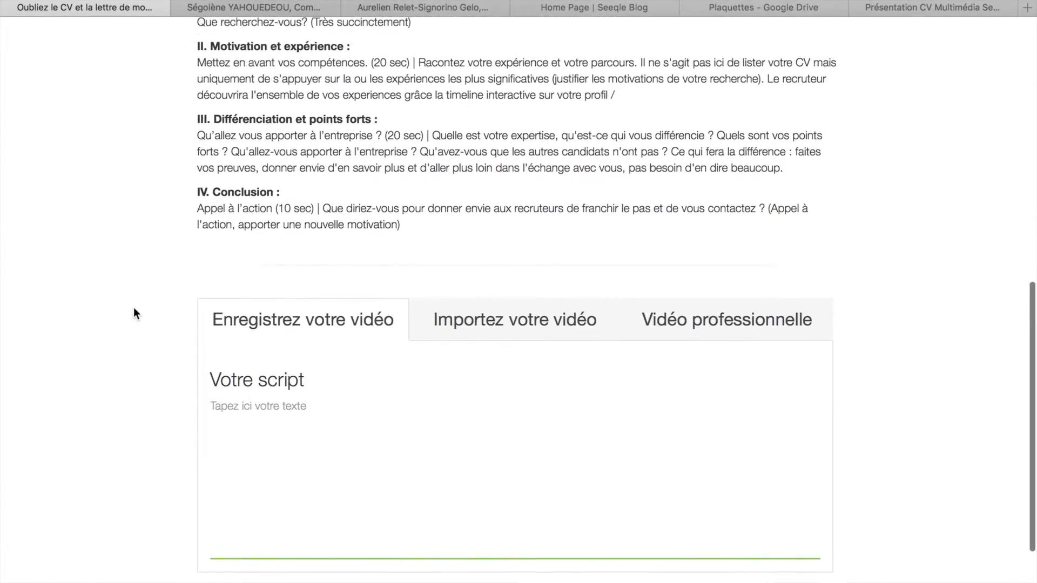
drag(406, 252, 193, 77)
key(super+c)
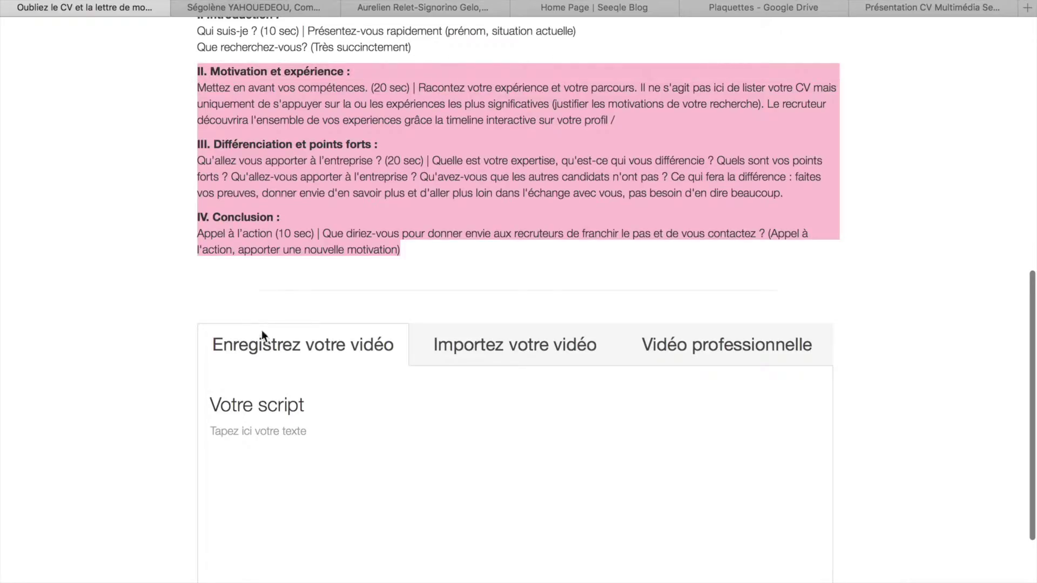
click(238, 431)
scroll(266, 431, down, 3)
key(super+v)
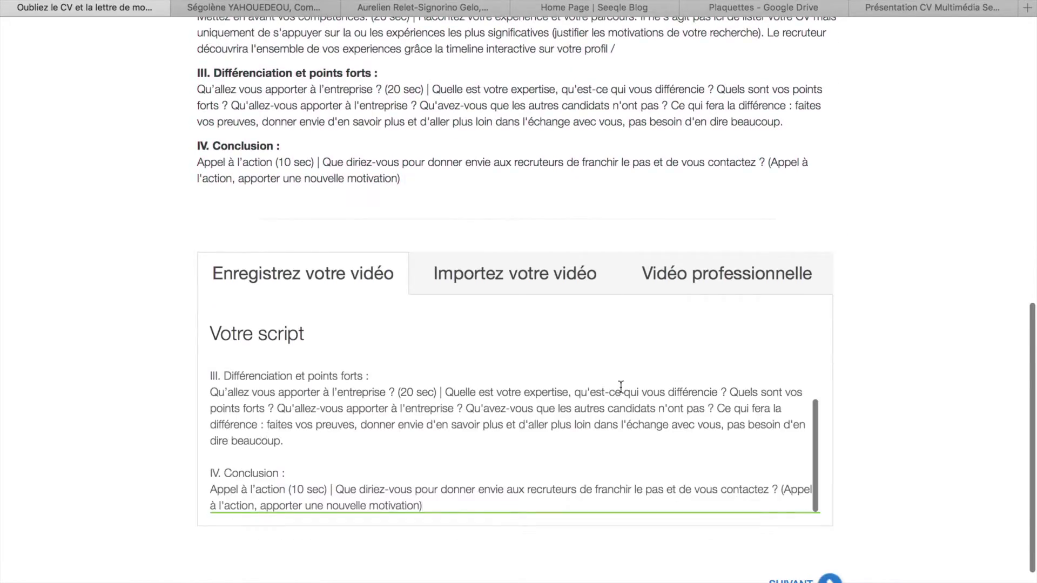
Continue to the video recording stage with this script and dismiss the recording instructions
scroll(621, 387, down, 2)
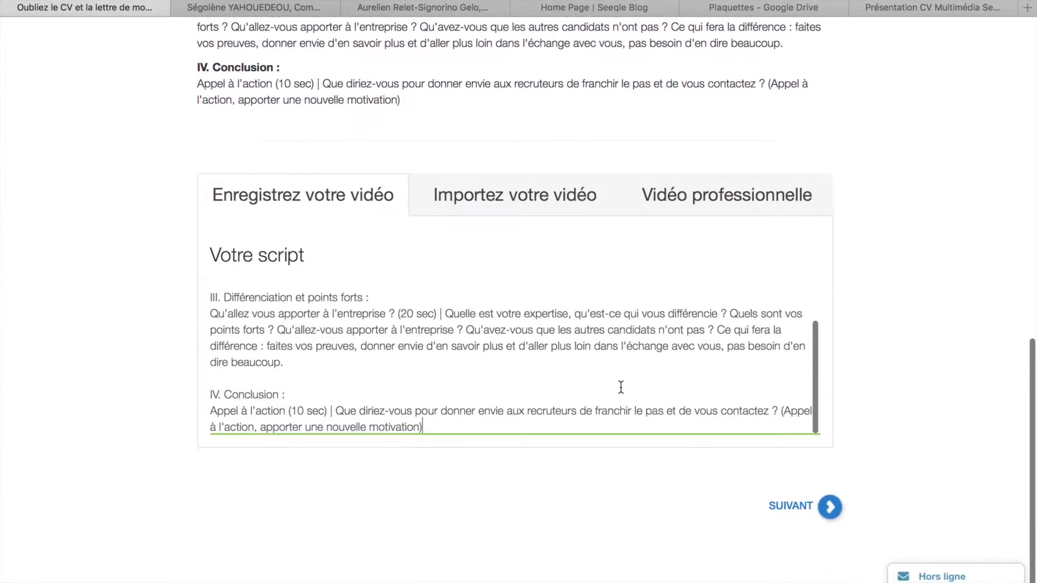
click(830, 511)
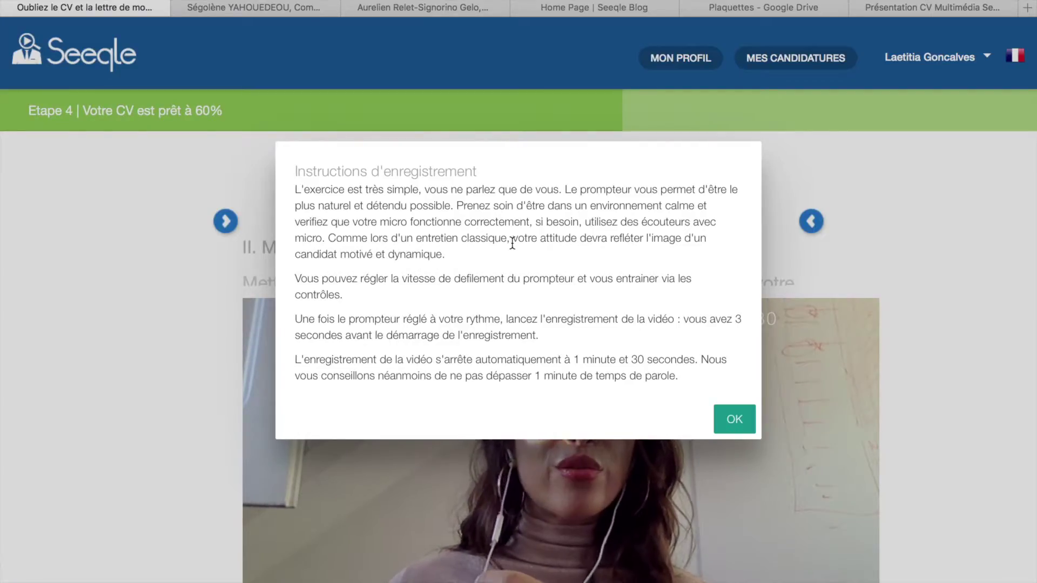
click(719, 432)
scroll(854, 365, down, 3)
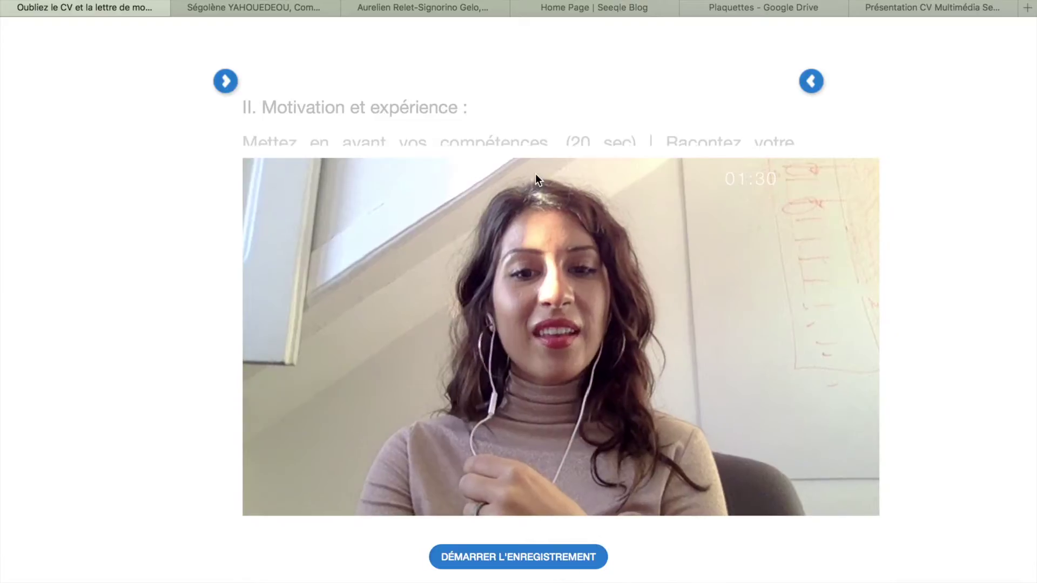
Rehearse with the teleprompter by running the script, pausing it and rewinding it to the beginning
mouse_move(491, 110)
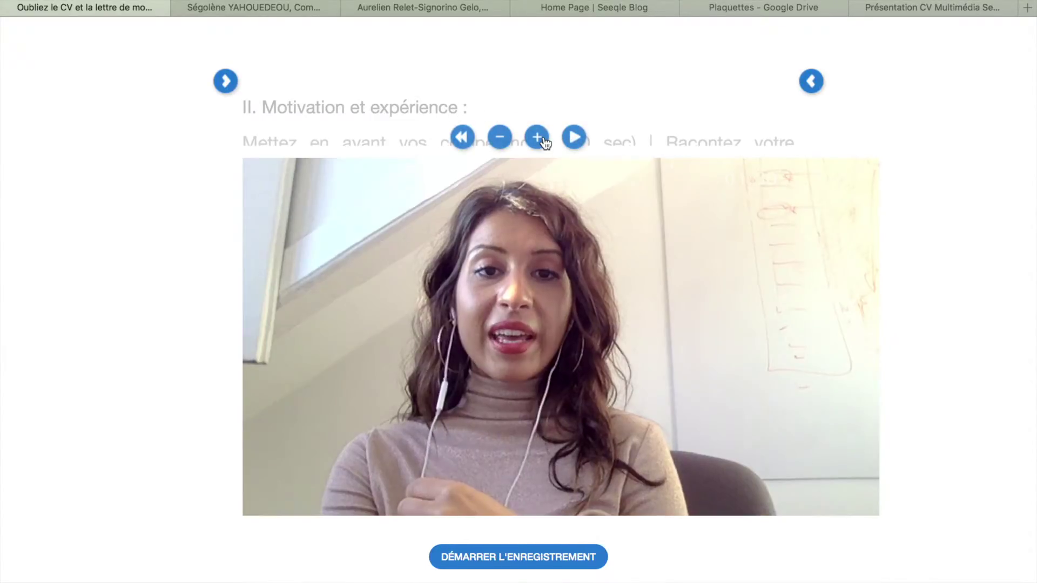
click(574, 136)
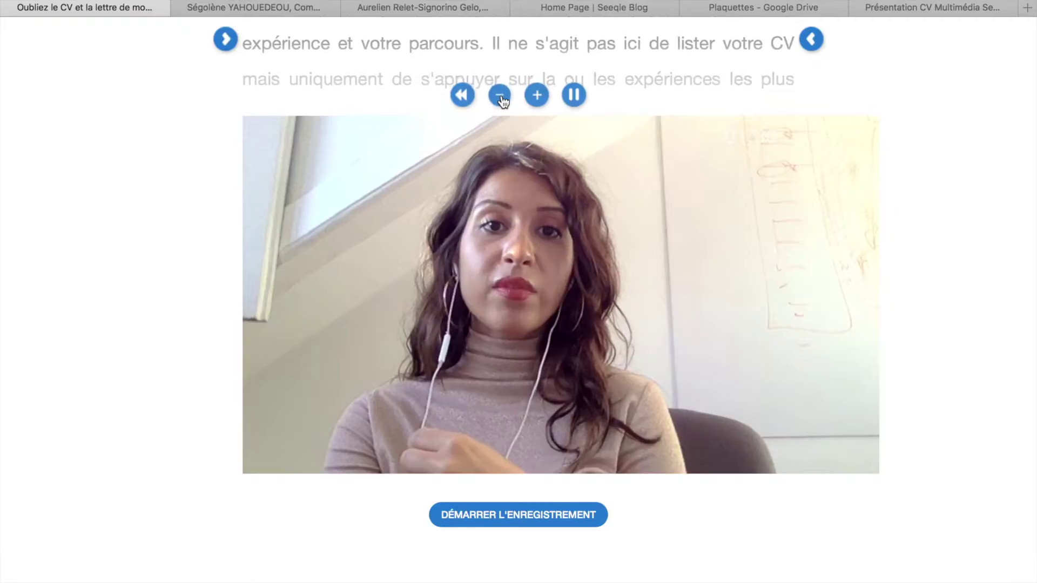
scroll(202, 238, up, 2)
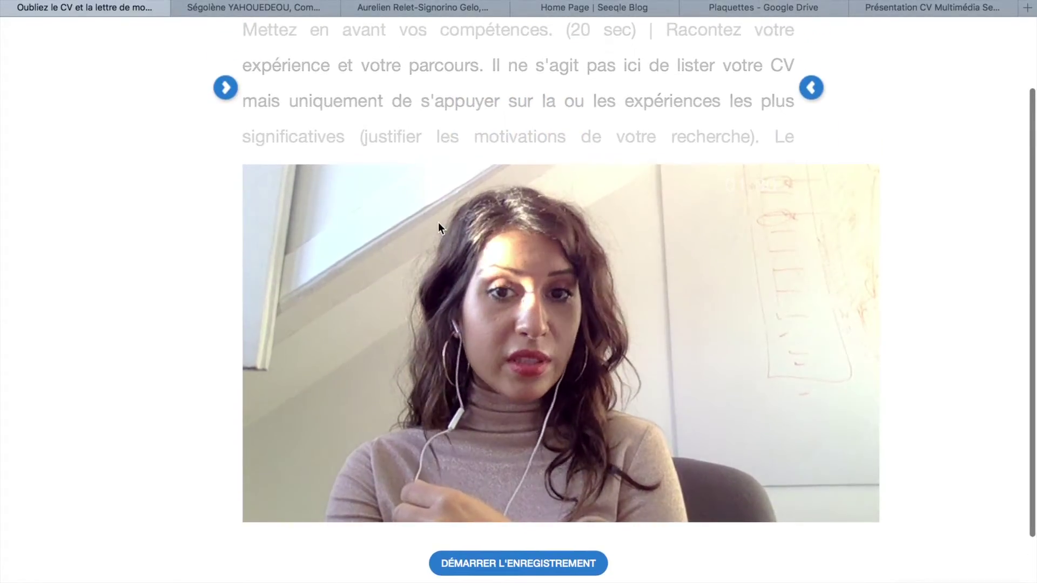
scroll(518, 173, up, 1)
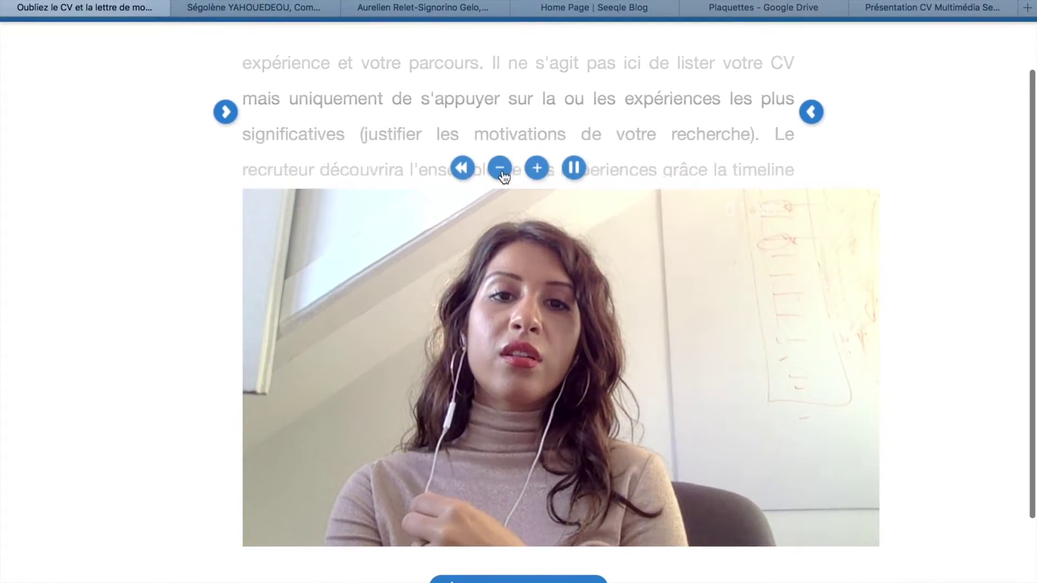
click(574, 168)
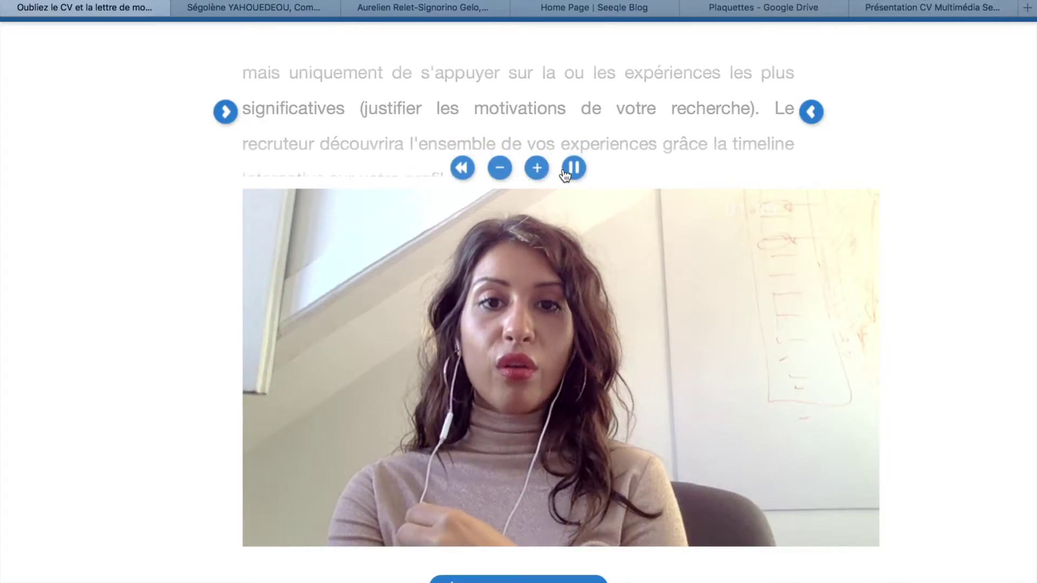
click(462, 167)
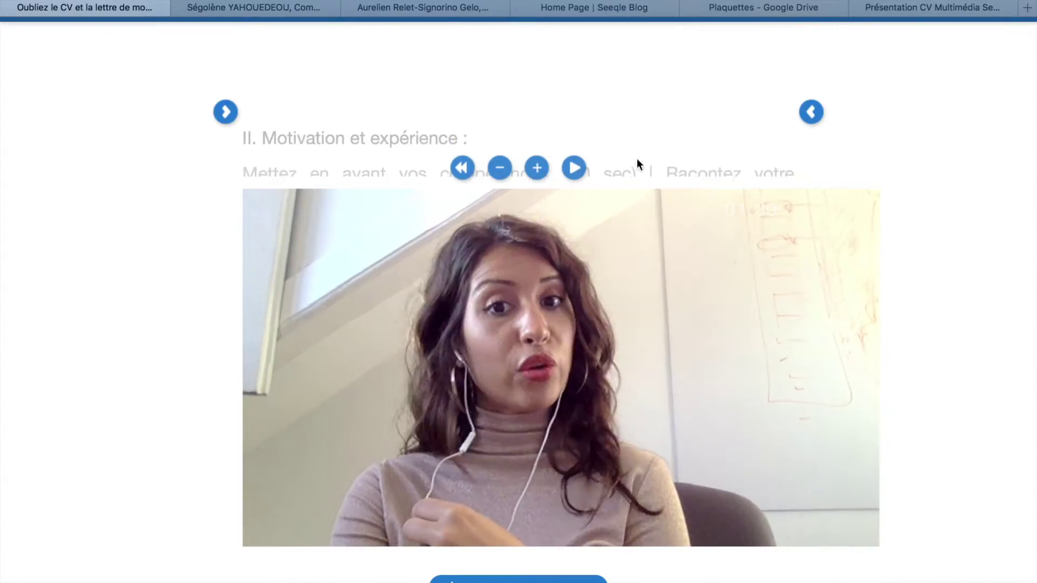
scroll(944, 236, down, 2)
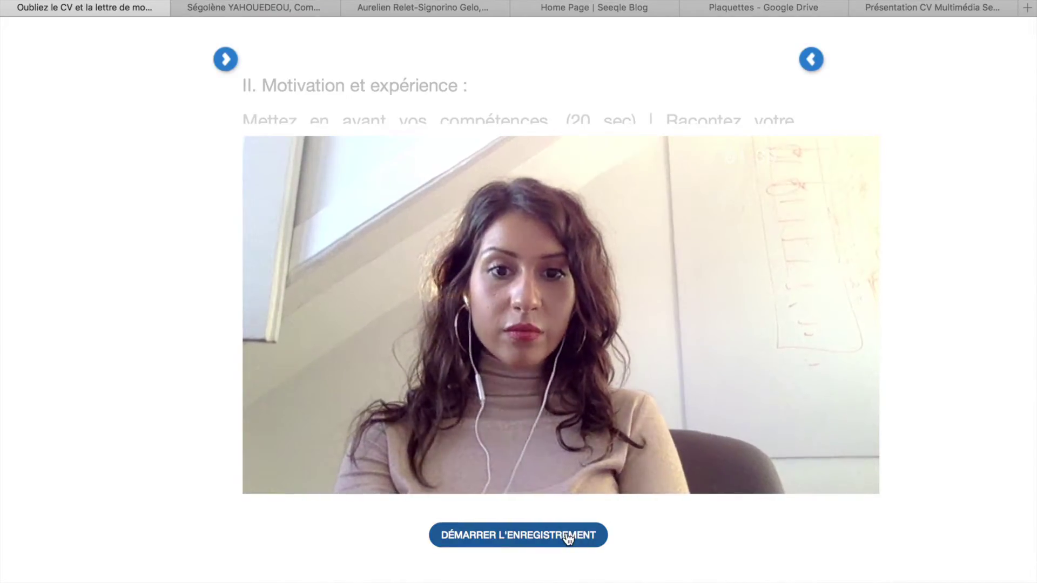
Record a short presentation video while reading the teleprompter script, and stop the recording so it converts
click(568, 537)
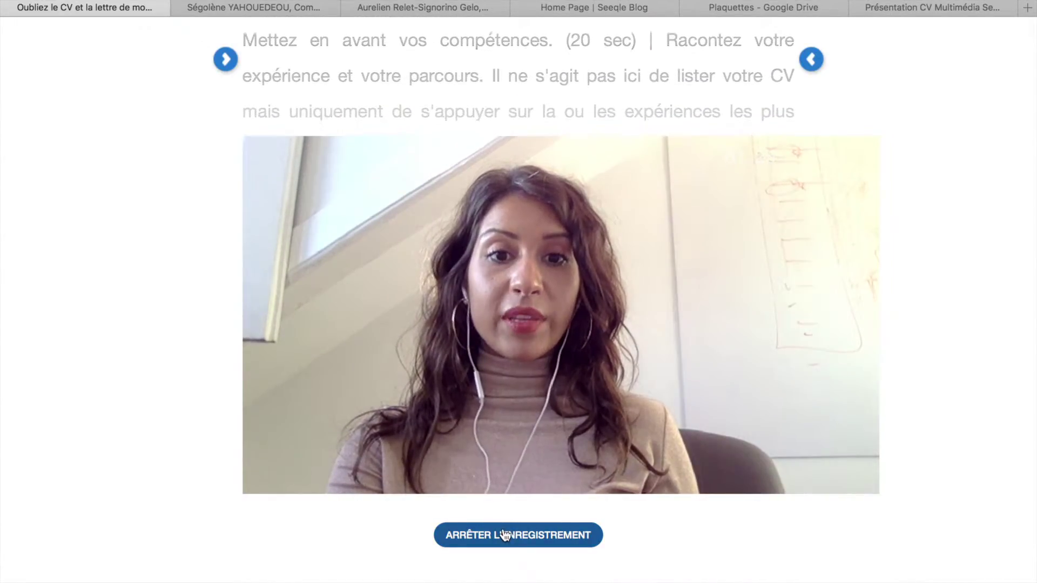
click(511, 535)
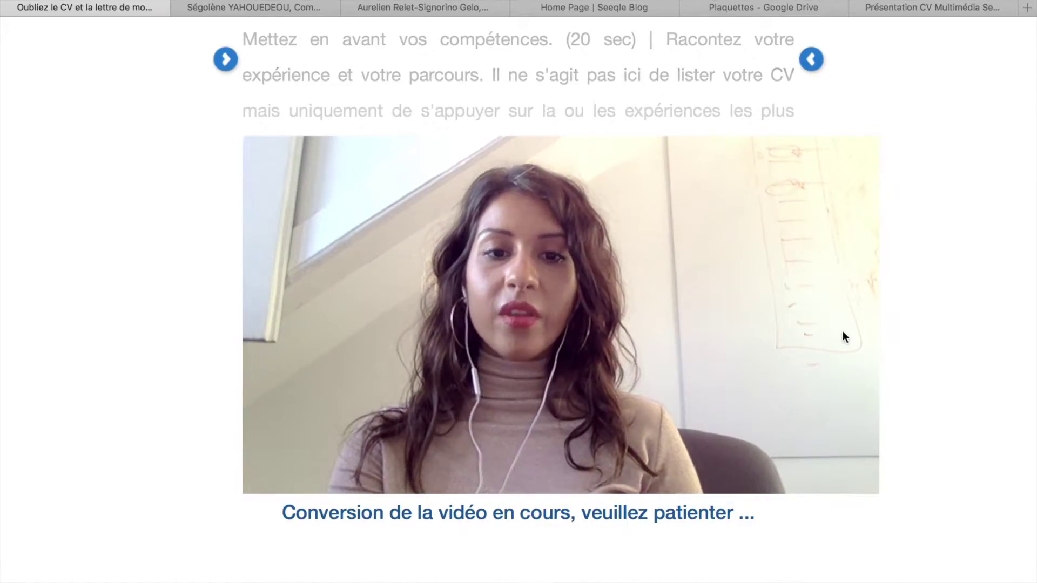
scroll(842, 331, down, 1)
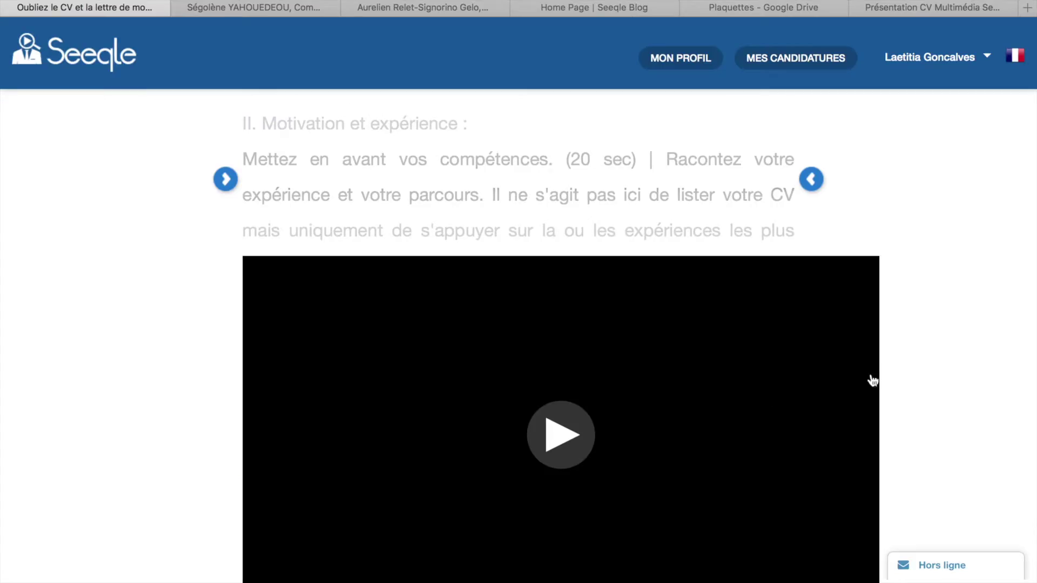
Play back the recorded presentation video and pause it before the end
scroll(910, 378, down, 3)
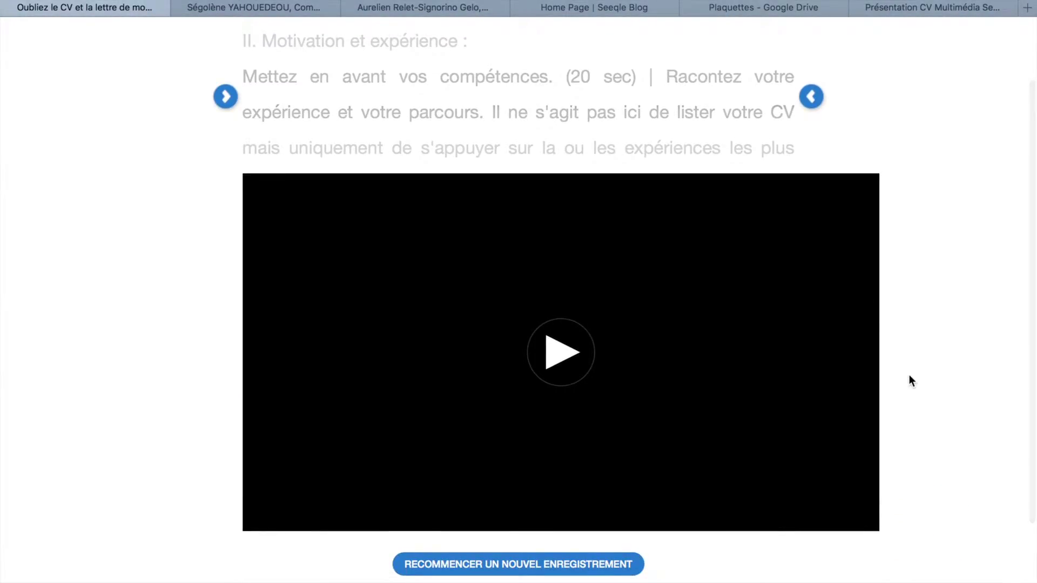
scroll(909, 376, down, 2)
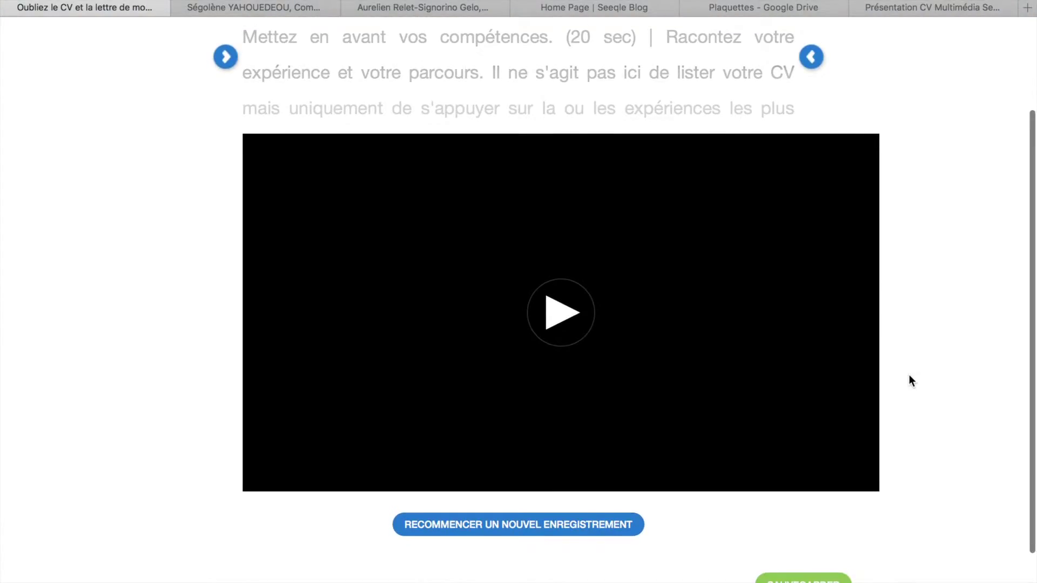
scroll(909, 375, down, 1)
click(564, 312)
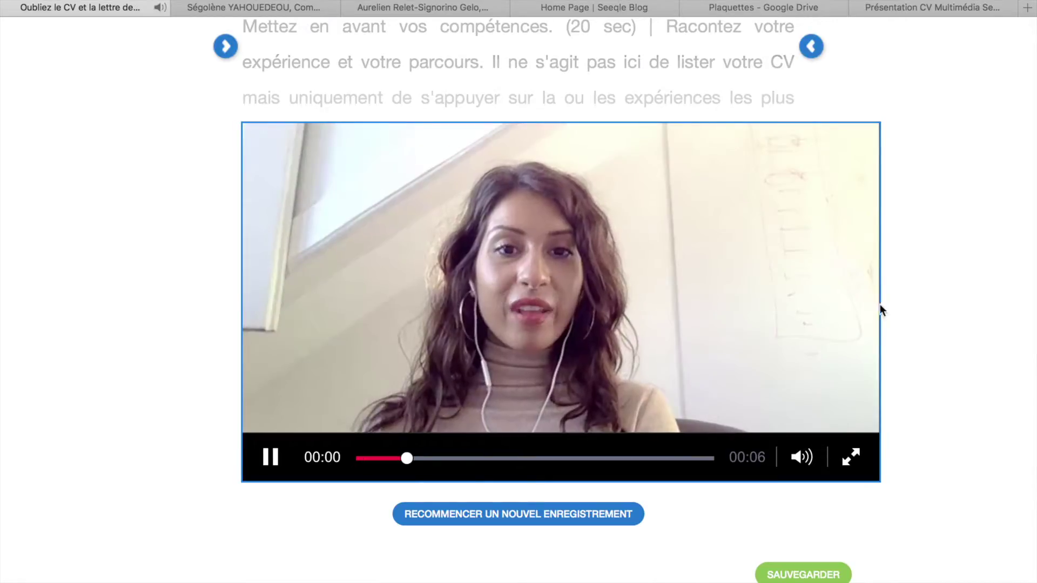
click(288, 468)
scroll(565, 482, down, 1)
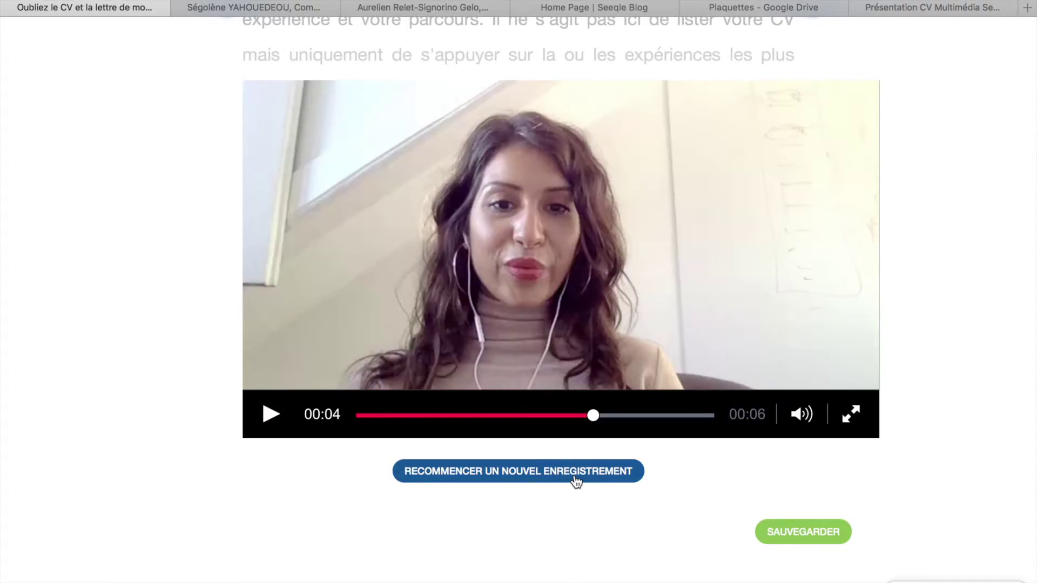
Review the options for re-recording or saving the video, and go to the profile page
scroll(869, 377, up, 3)
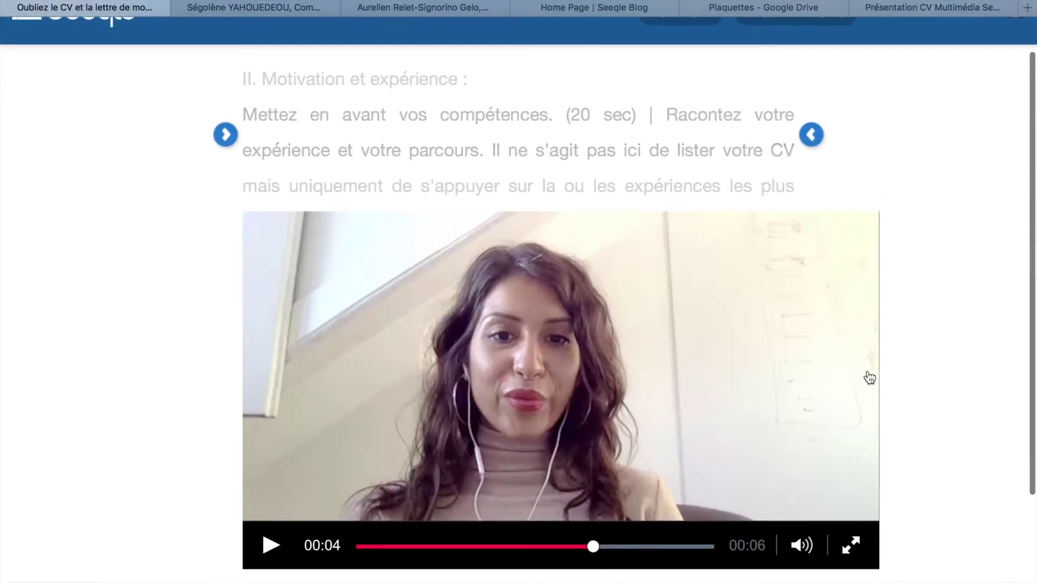
scroll(869, 377, down, 4)
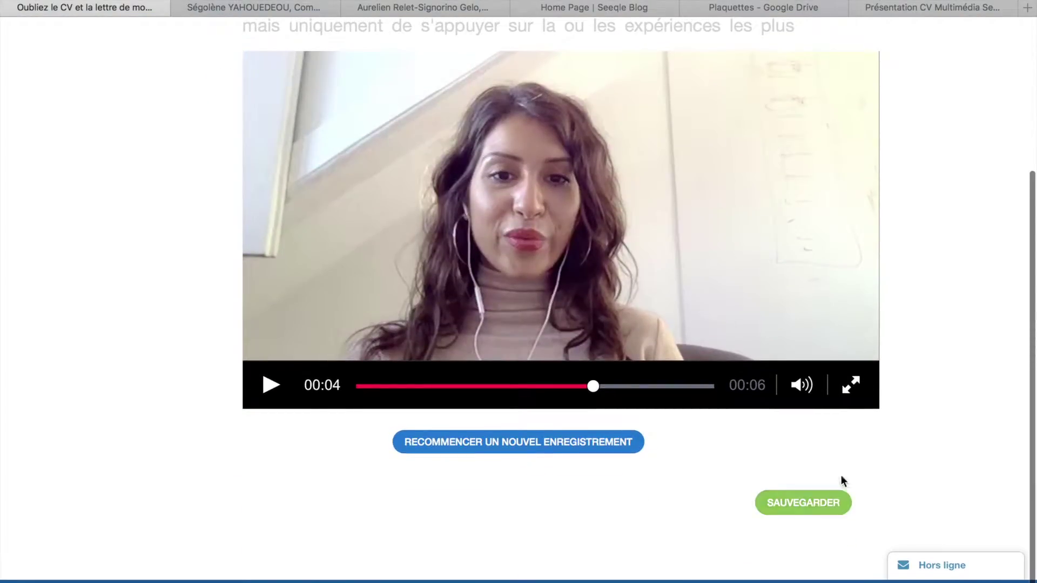
scroll(881, 432, up, 5)
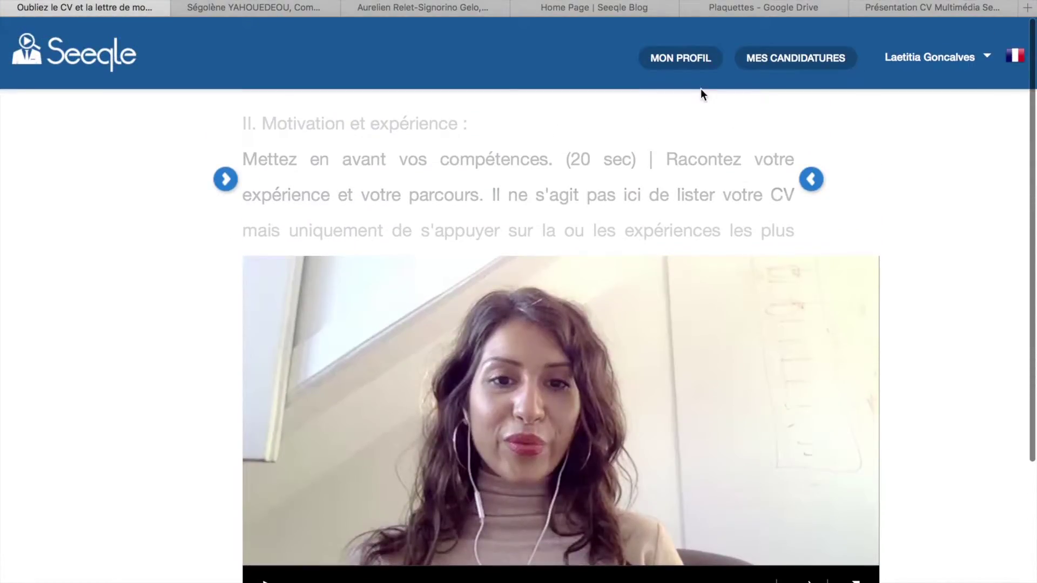
click(688, 62)
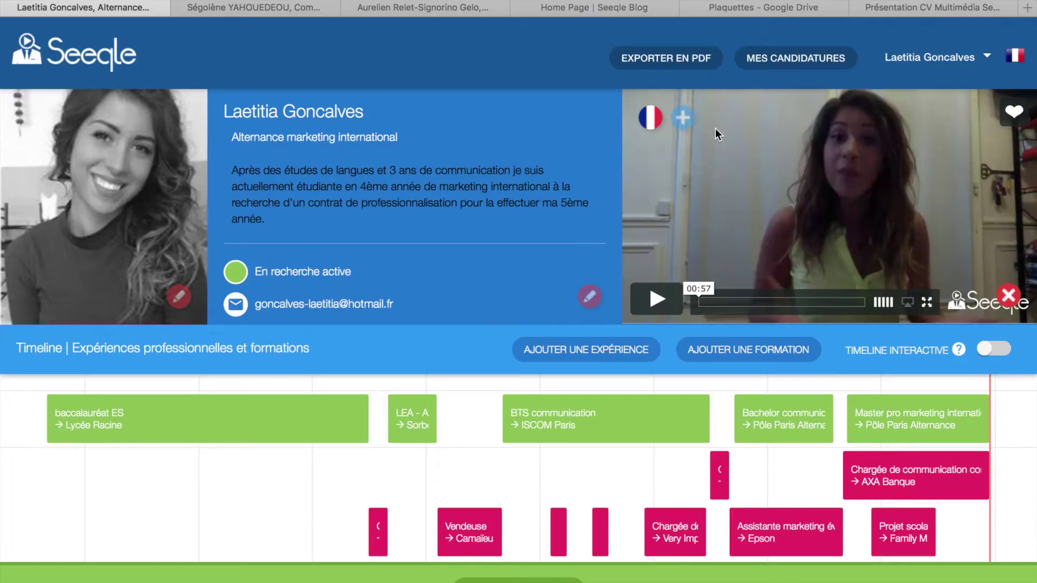
Shift the experience and education timeline toward more recent years and turn on its interactive mode
scroll(218, 409, down, 5)
scroll(207, 401, down, 1)
scroll(110, 343, down, 1)
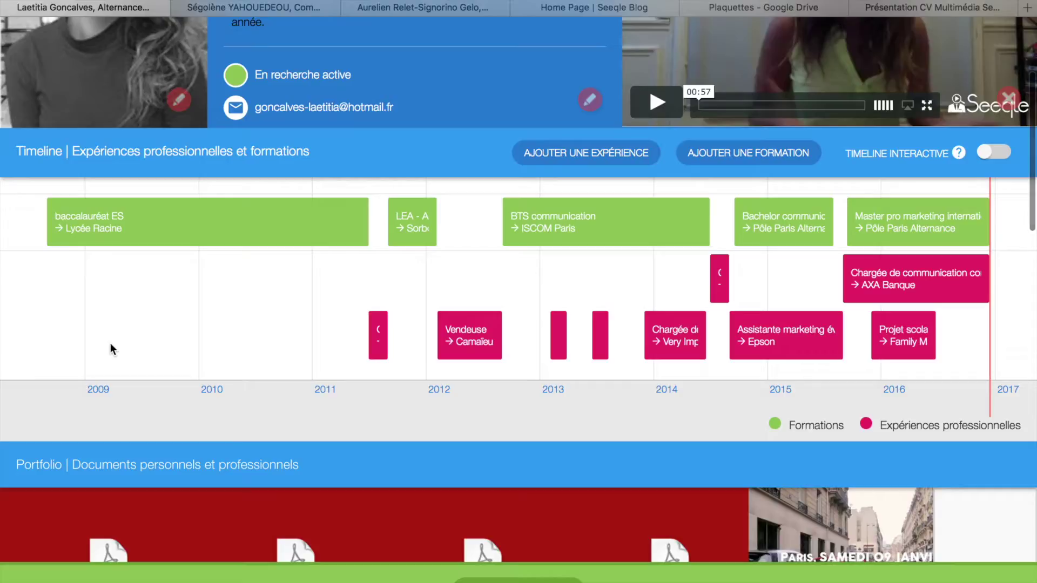
scroll(110, 342, down, 1)
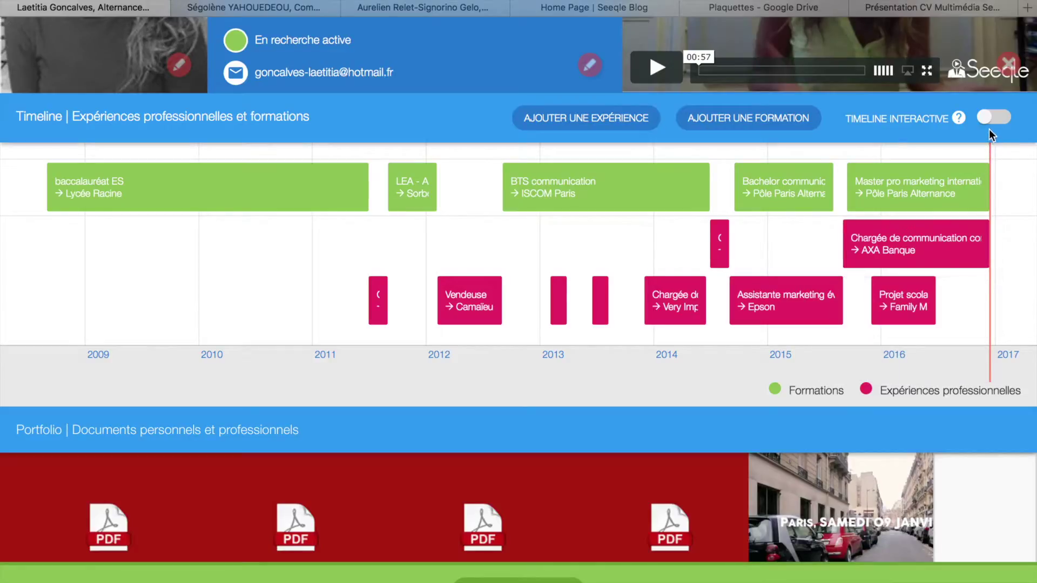
click(600, 304)
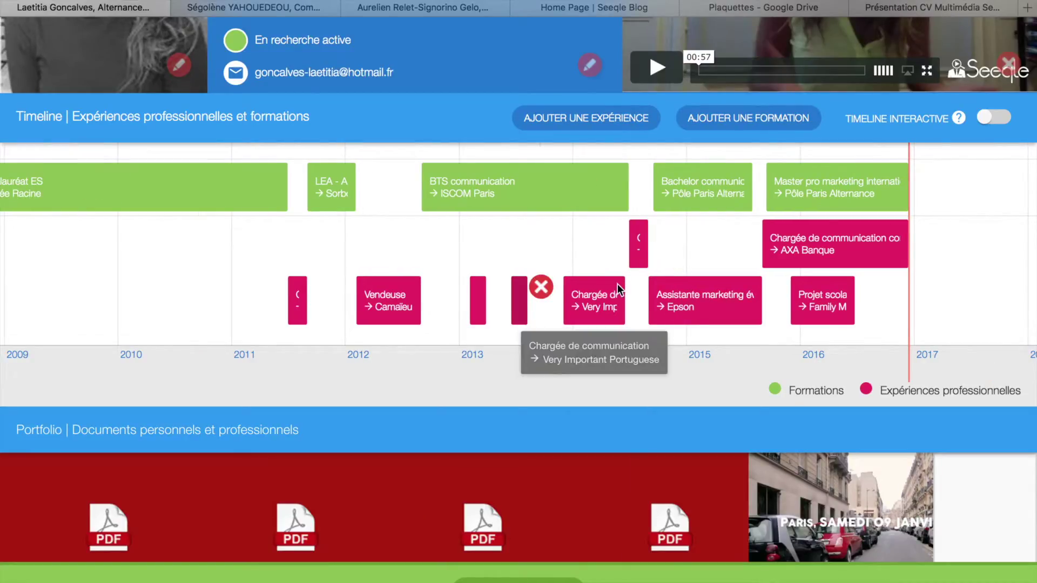
click(988, 120)
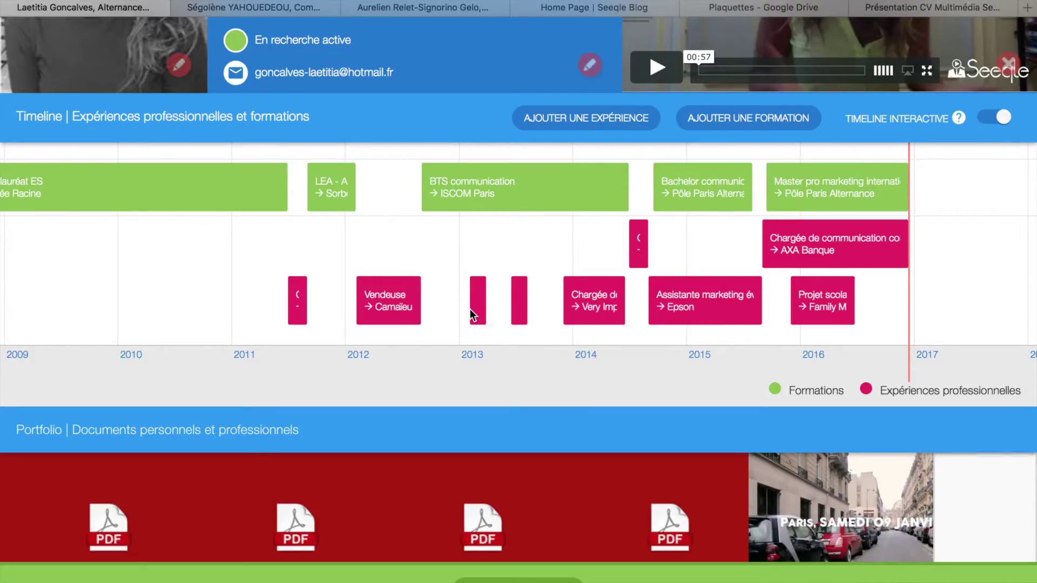
Zoom in and out of the interactive timeline around 2013 to examine the short experiences and their dates
scroll(470, 309, up, 5)
scroll(470, 309, up, 1)
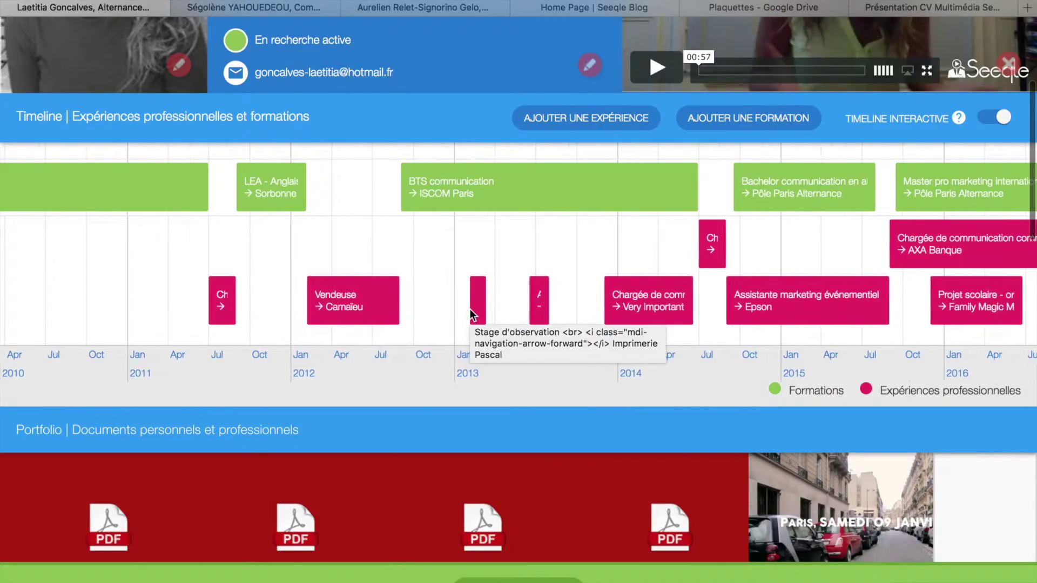
scroll(490, 300, down, 2)
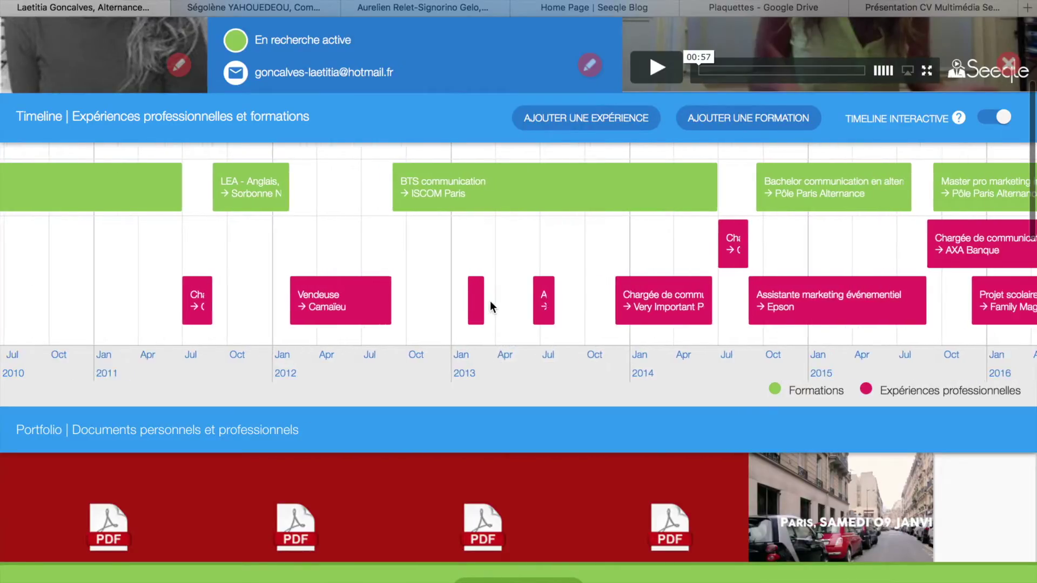
scroll(490, 306, down, 1)
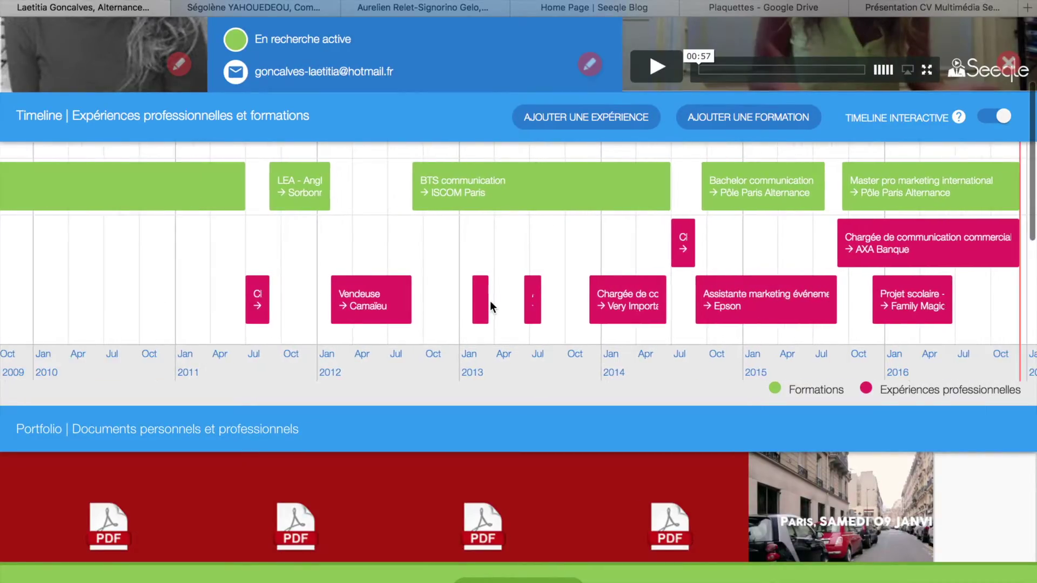
scroll(490, 302, down, 3)
scroll(491, 303, up, 5)
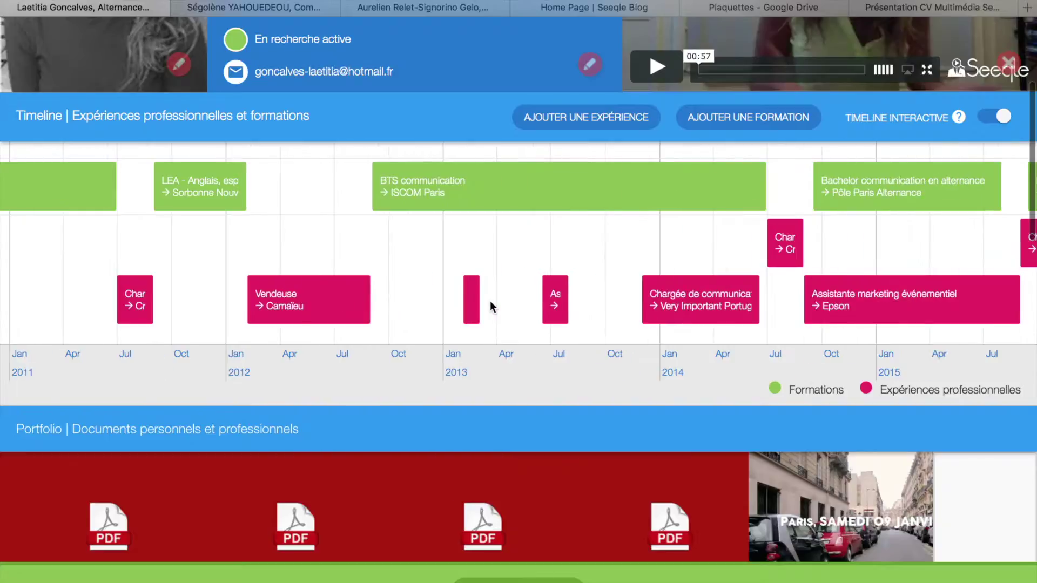
scroll(491, 306, up, 4)
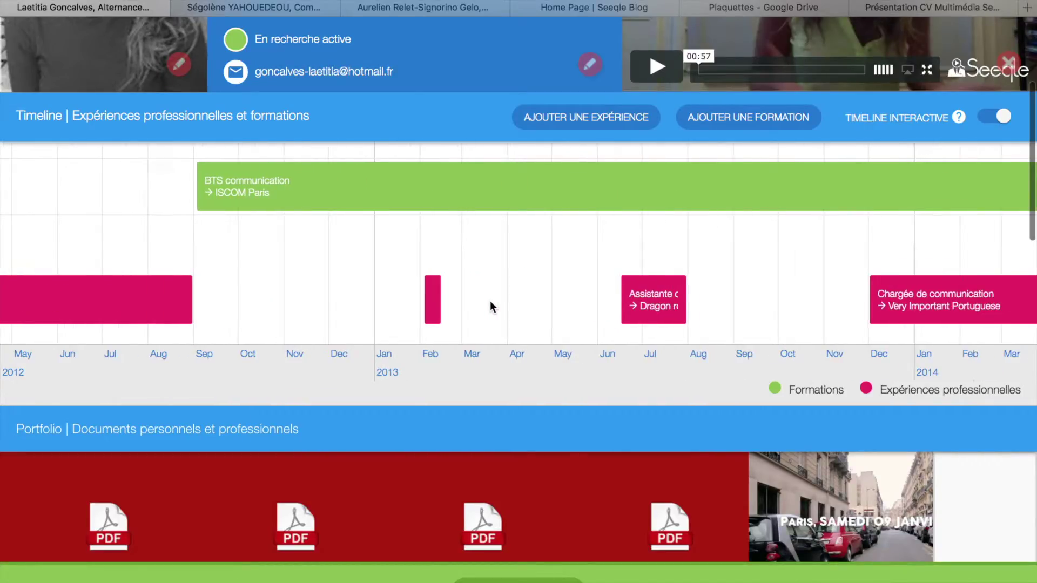
scroll(645, 313, down, 2)
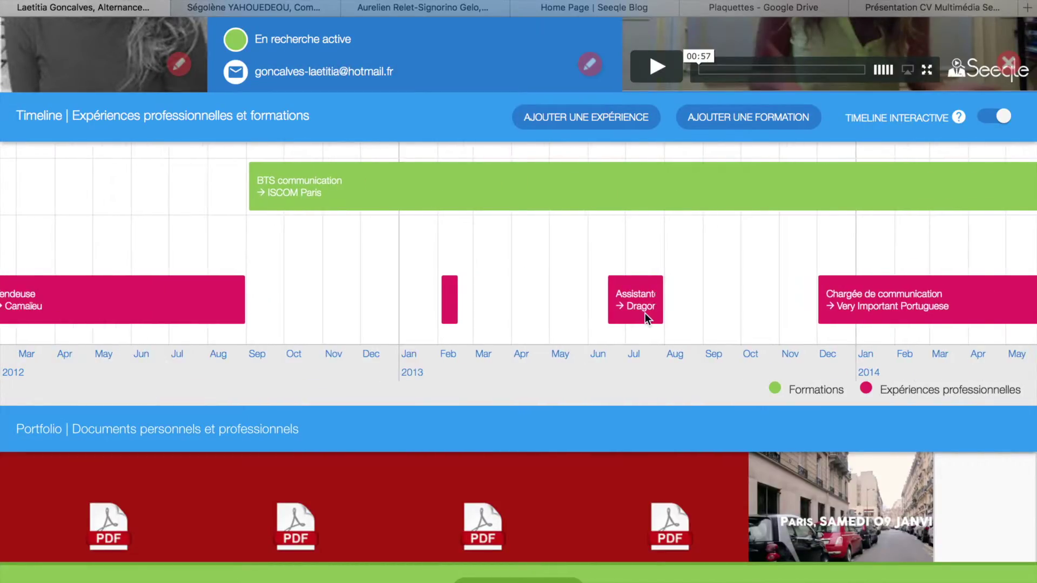
scroll(645, 313, up, 3)
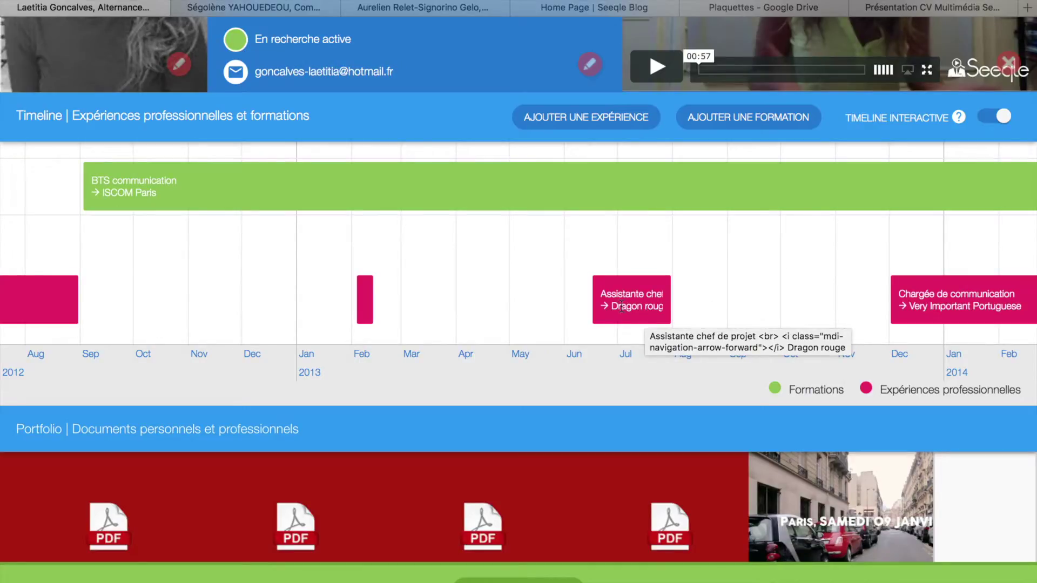
scroll(645, 312, up, 4)
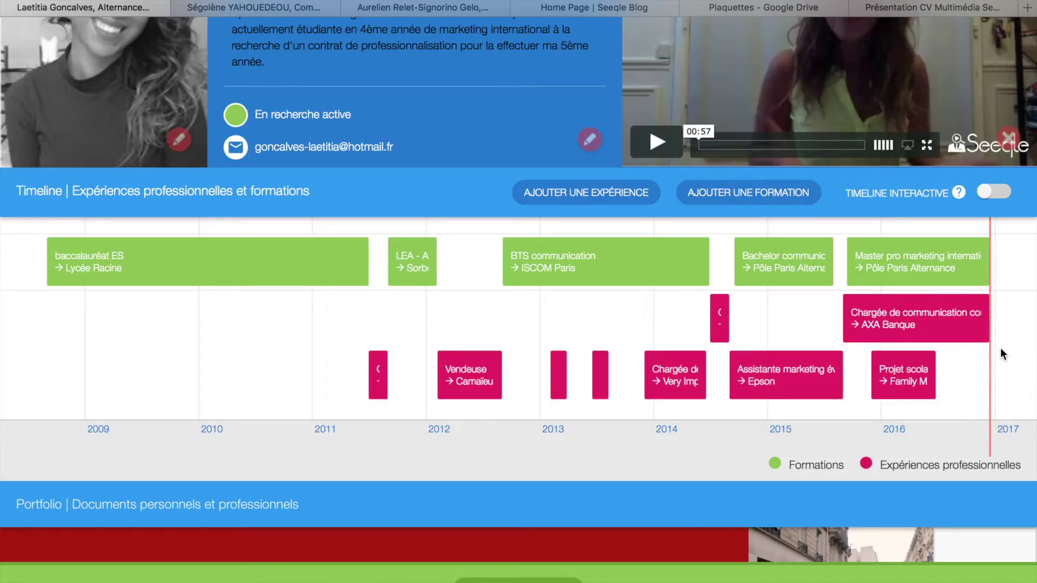
Open the form for adding an experience, look over its company and job title fields, and cancel it
click(628, 199)
click(400, 131)
click(348, 165)
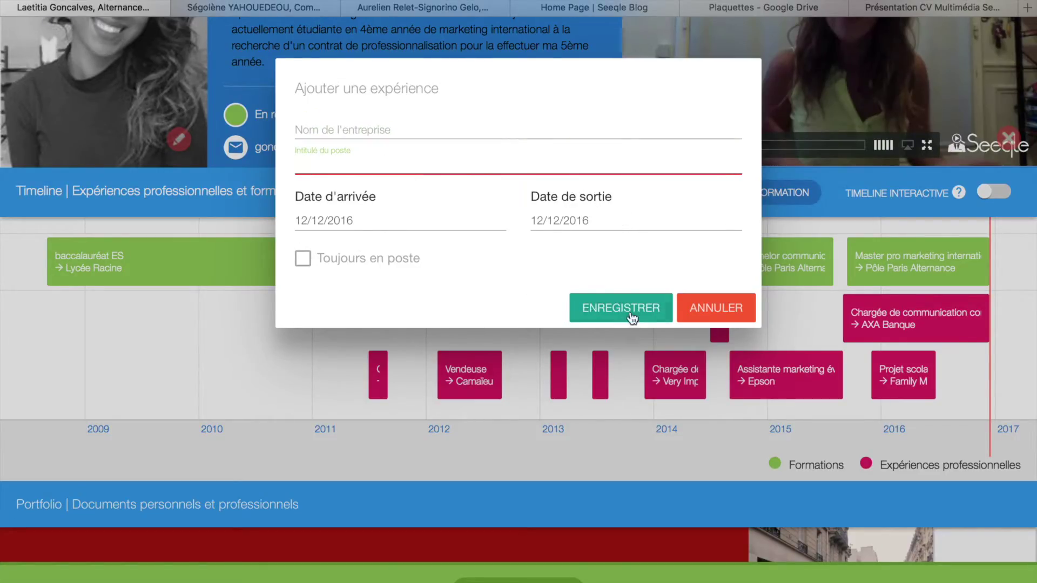
click(716, 308)
Browse the portfolio section, advancing through its documents, videos and images
scroll(320, 362, down, 3)
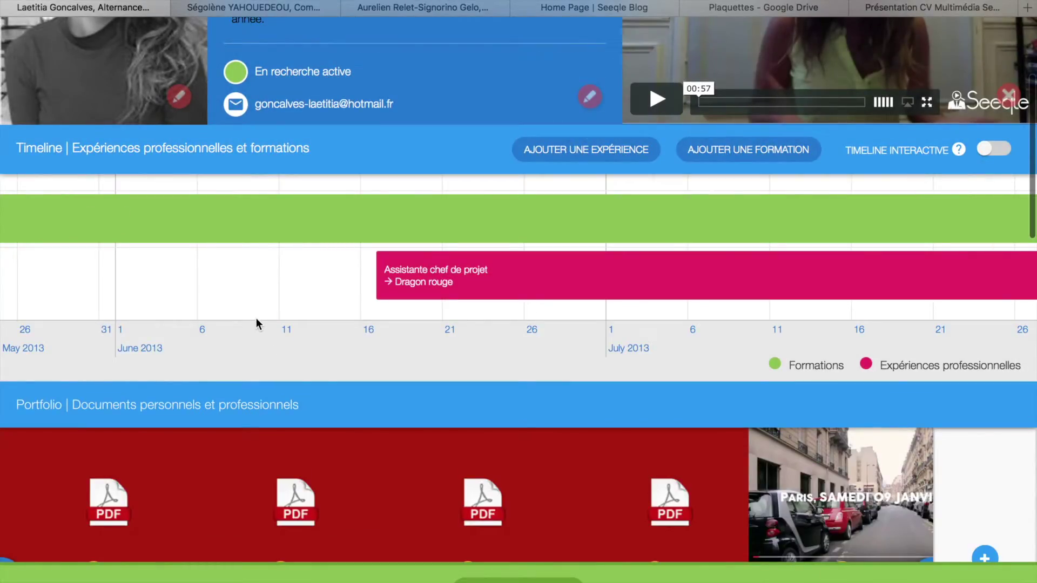
scroll(166, 299, down, 5)
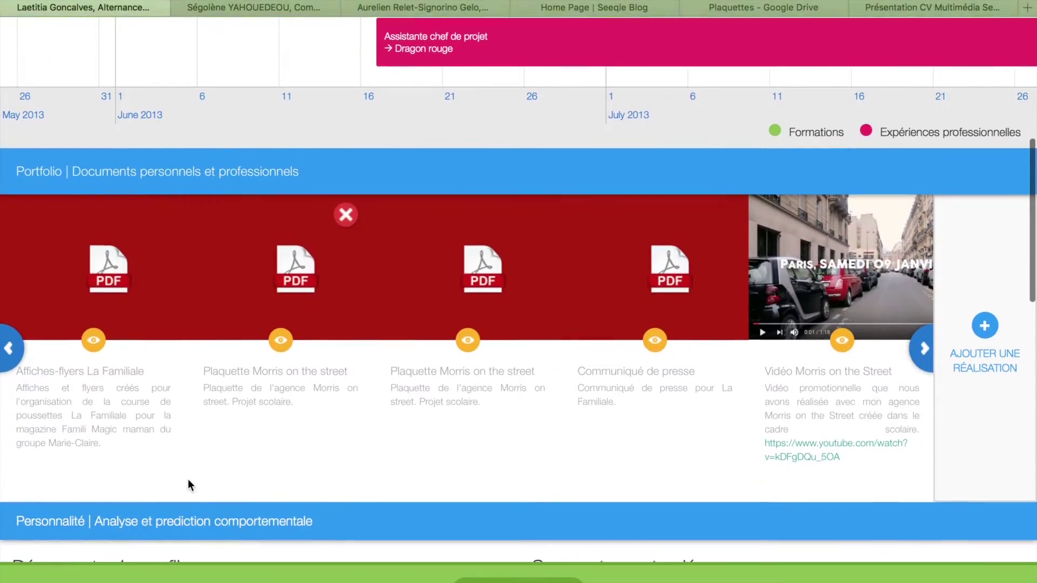
scroll(271, 441, down, 1)
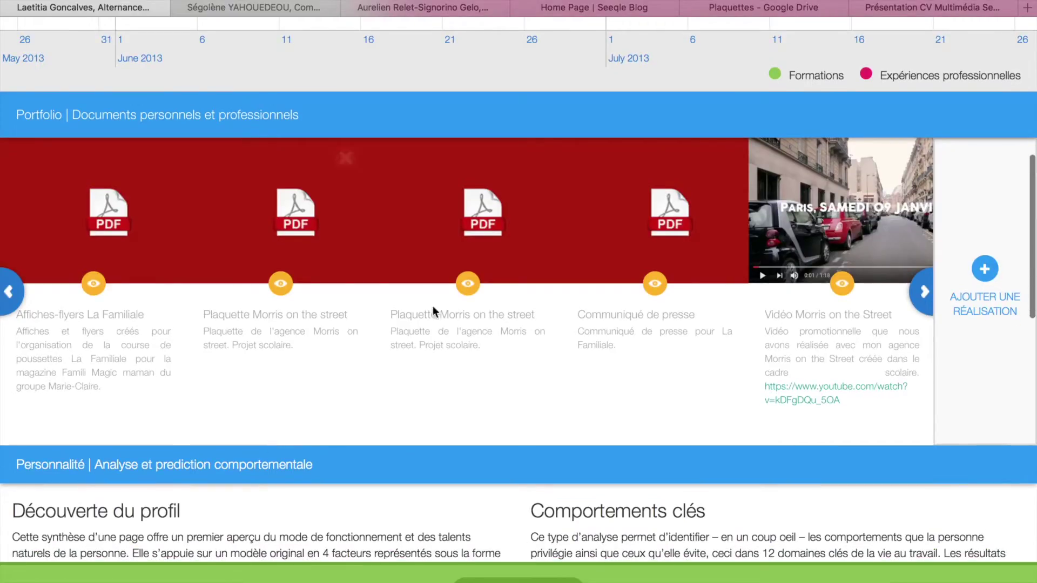
click(925, 292)
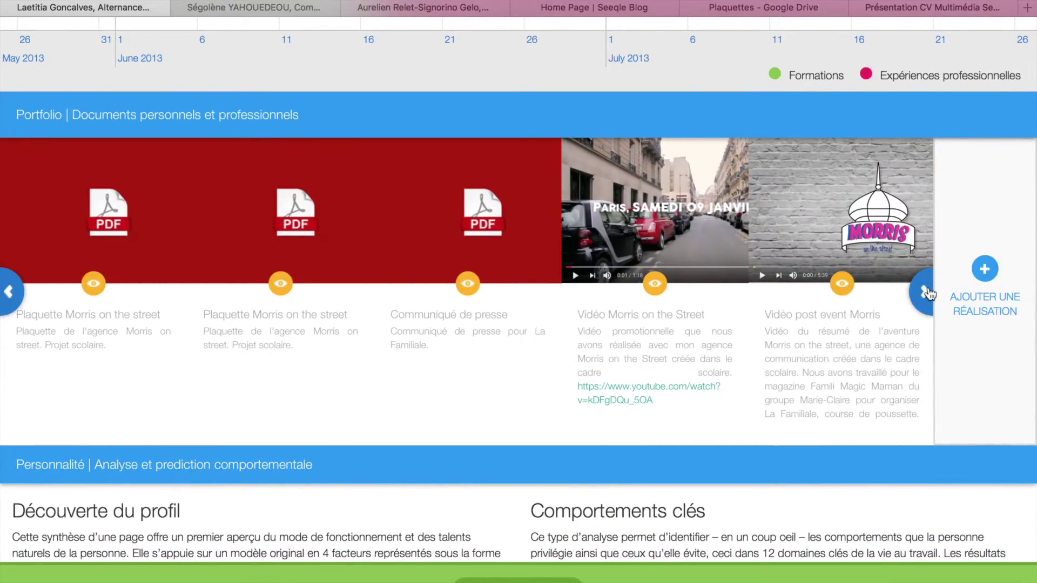
click(926, 293)
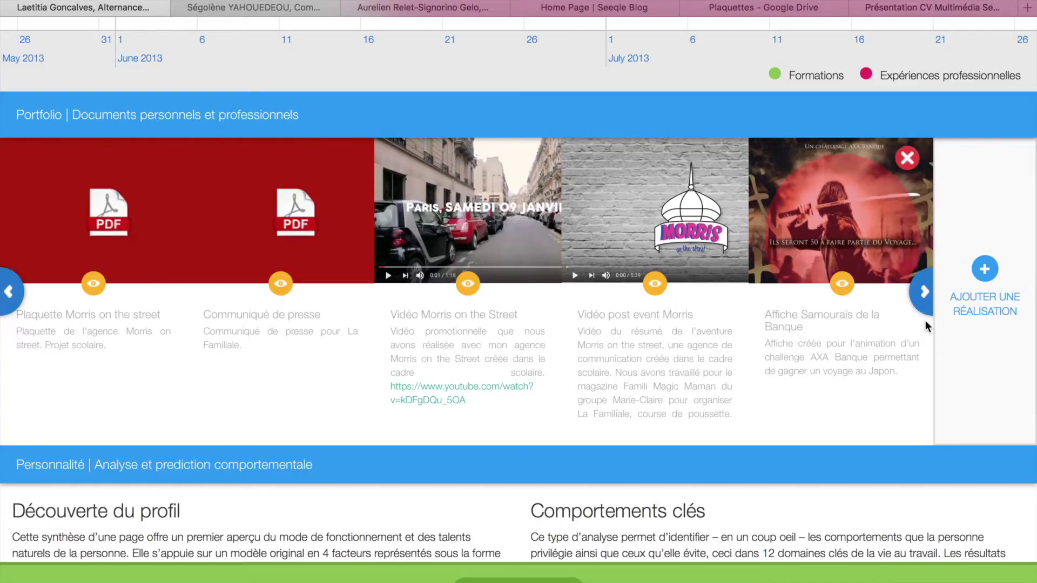
click(923, 293)
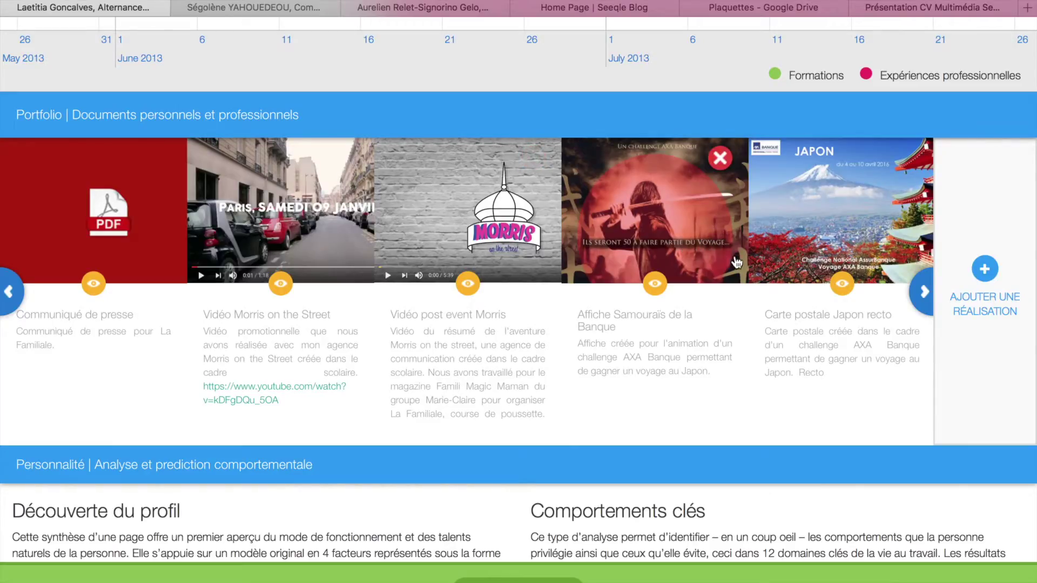
click(924, 291)
Open the form for adding a portfolio item, choose the experience "Assistante marketing événementiel - Epson", and cancel the form
scroll(686, 373, down, 2)
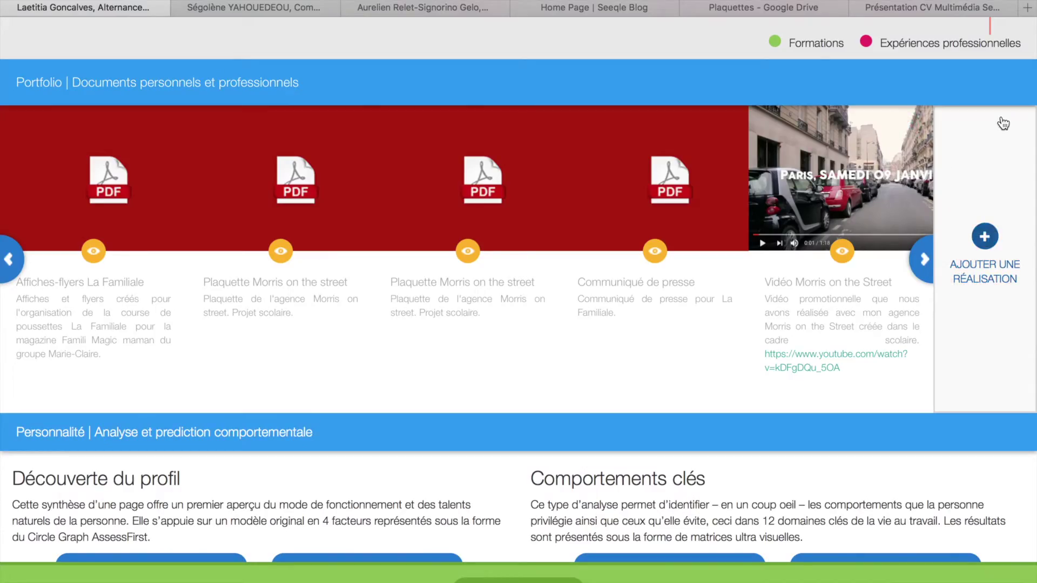
click(983, 240)
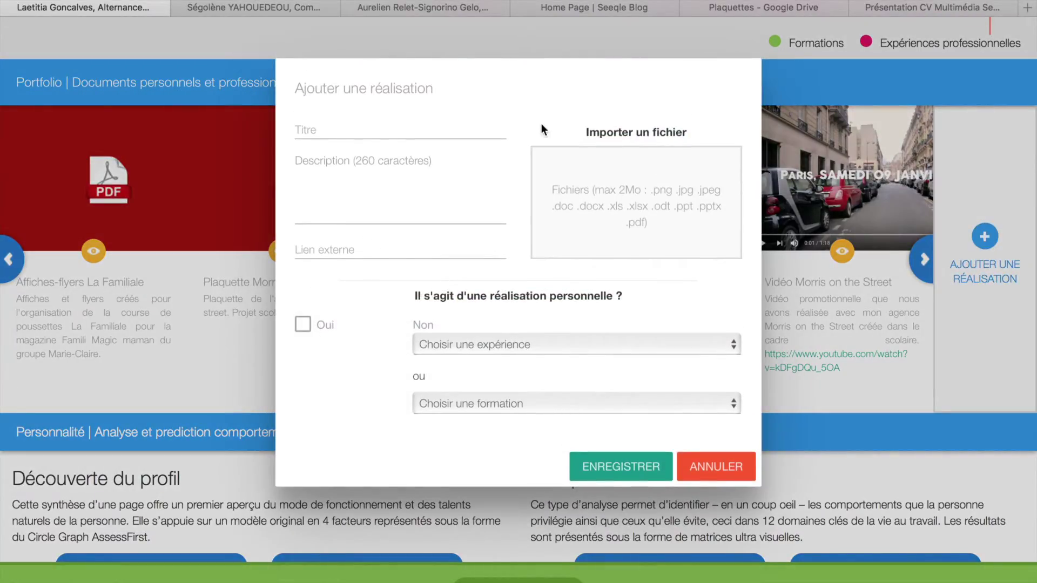
click(351, 179)
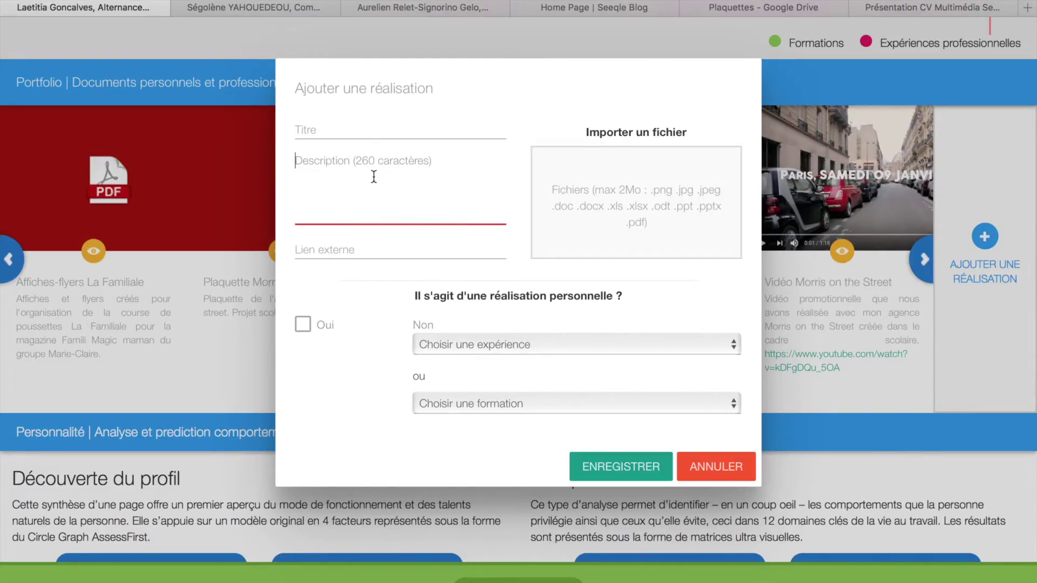
click(345, 249)
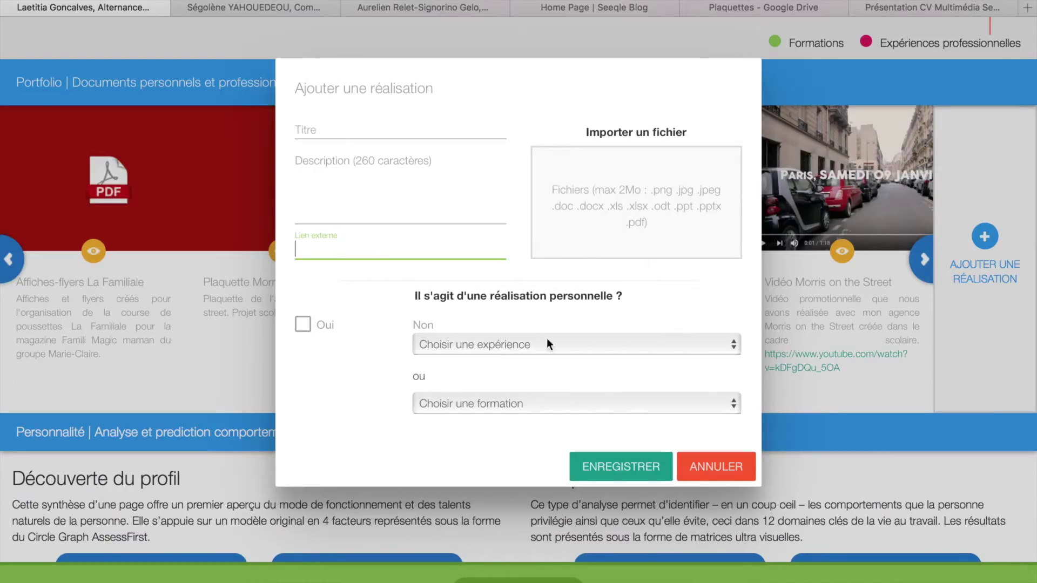
click(585, 352)
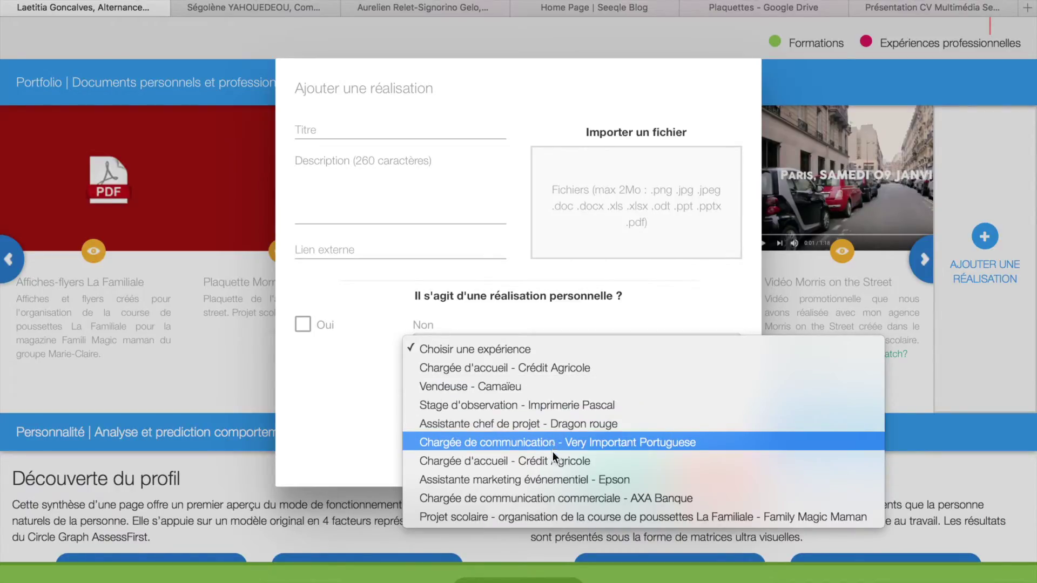
click(556, 484)
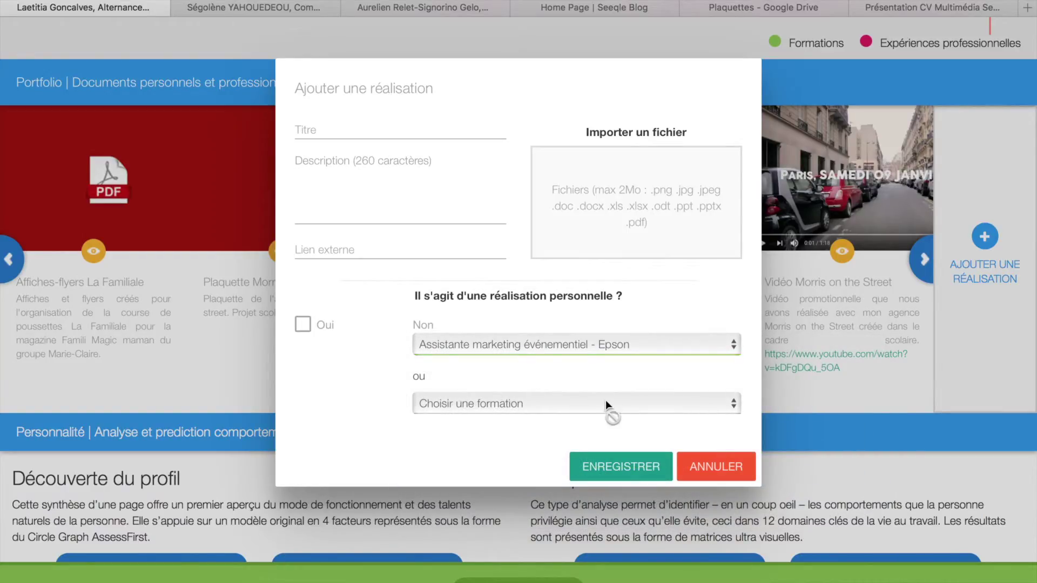
click(695, 466)
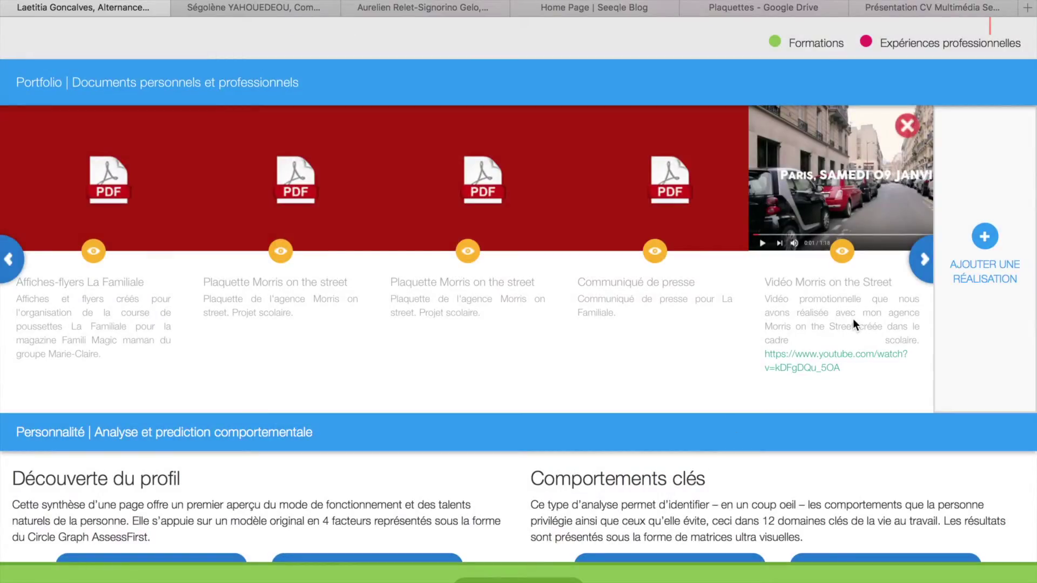
mouse_move(787, 576)
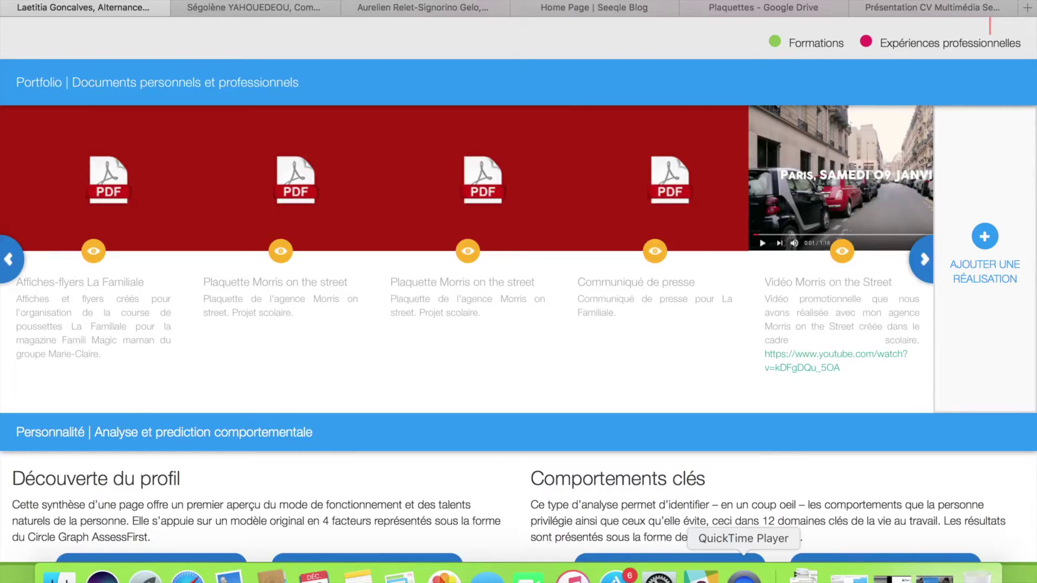
Open the example report for "Découverte du profil" in the personality section and examine its four-factor personality chart
scroll(436, 334, down, 7)
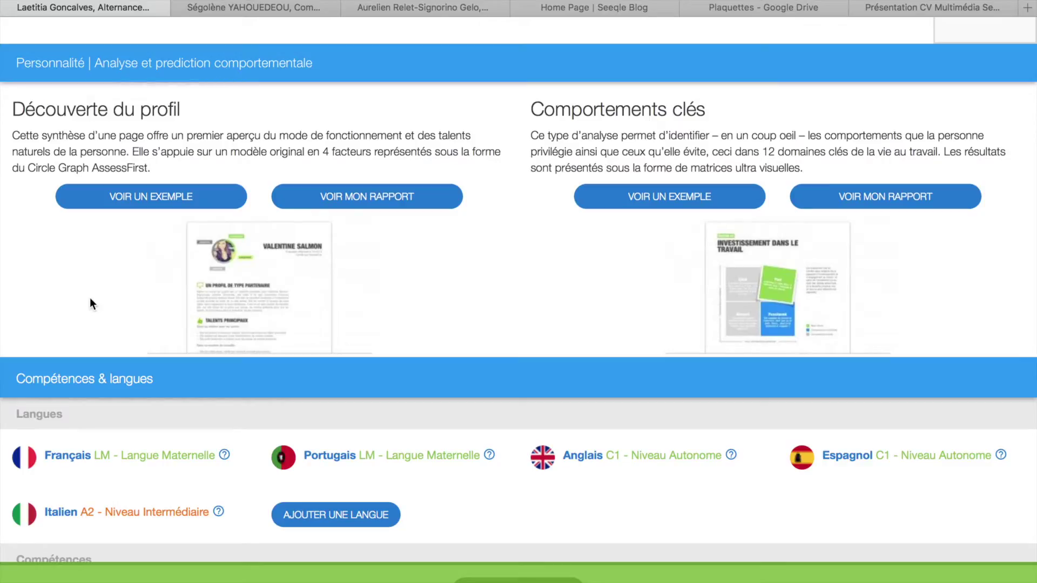
scroll(335, 280, down, 1)
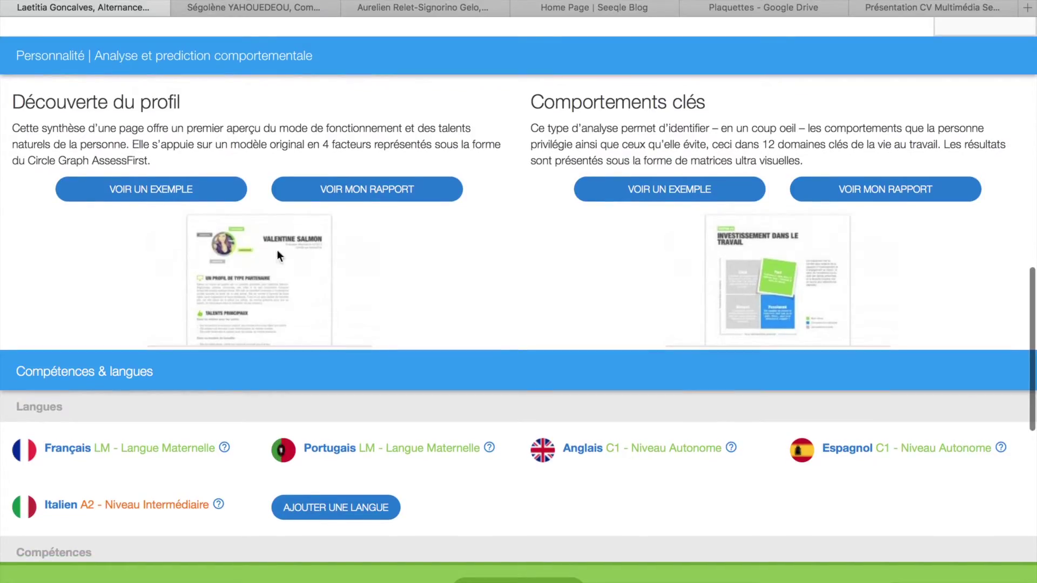
click(185, 190)
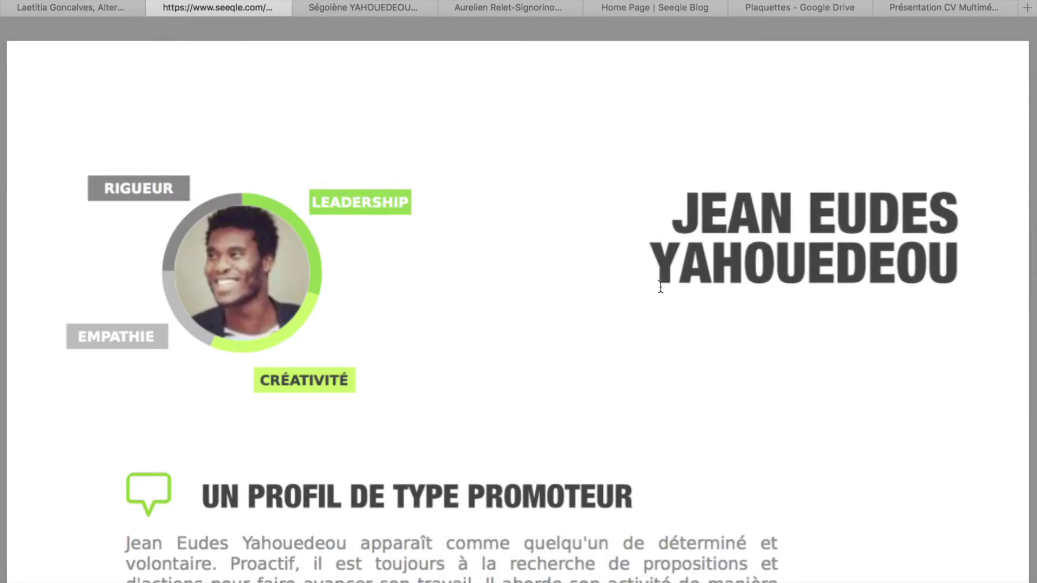
scroll(659, 284, down, 3)
scroll(768, 276, down, 1)
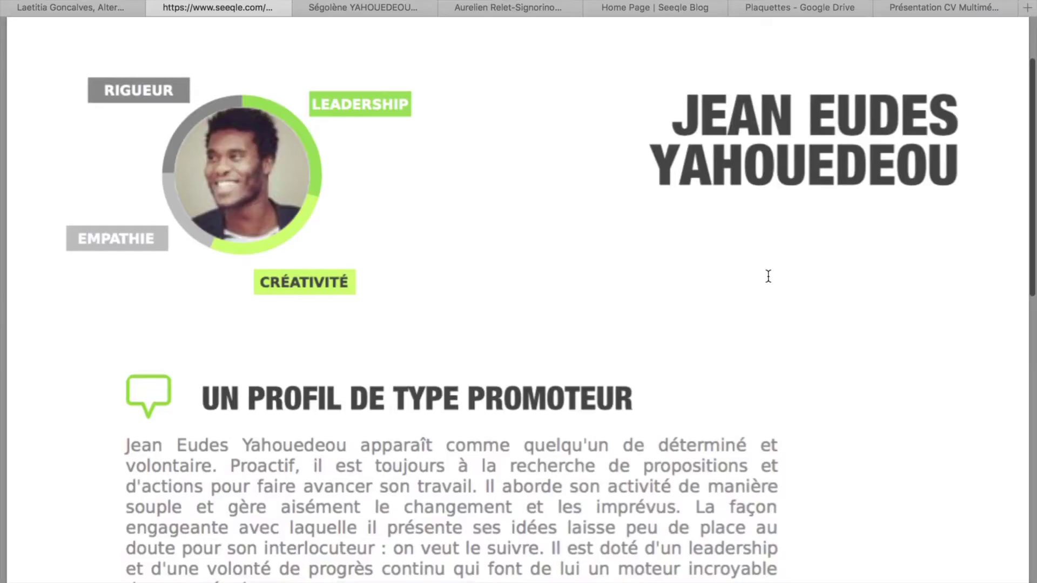
scroll(768, 276, down, 1)
scroll(768, 276, up, 1)
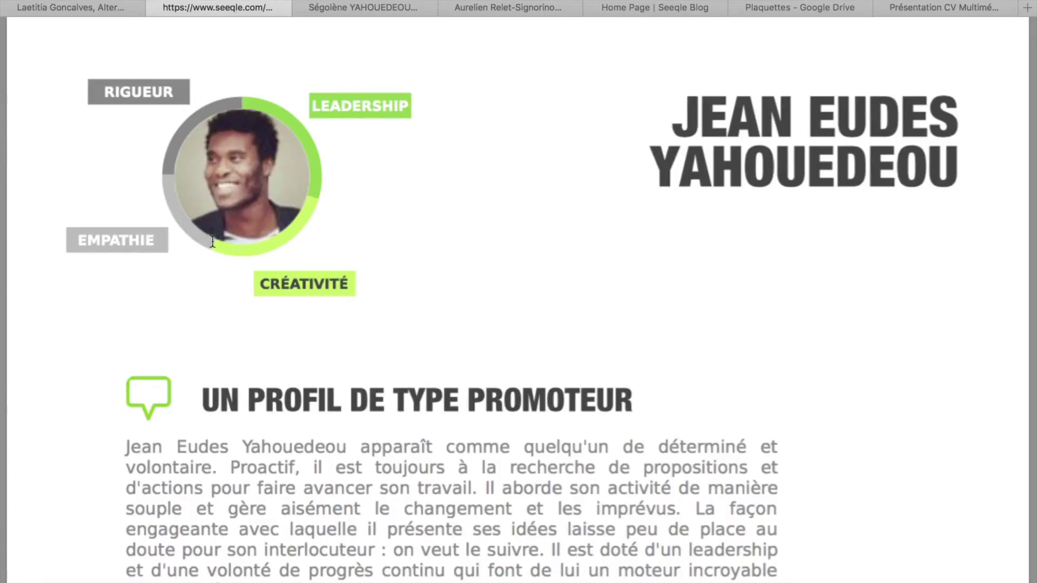
scroll(544, 212, down, 3)
scroll(544, 212, up, 2)
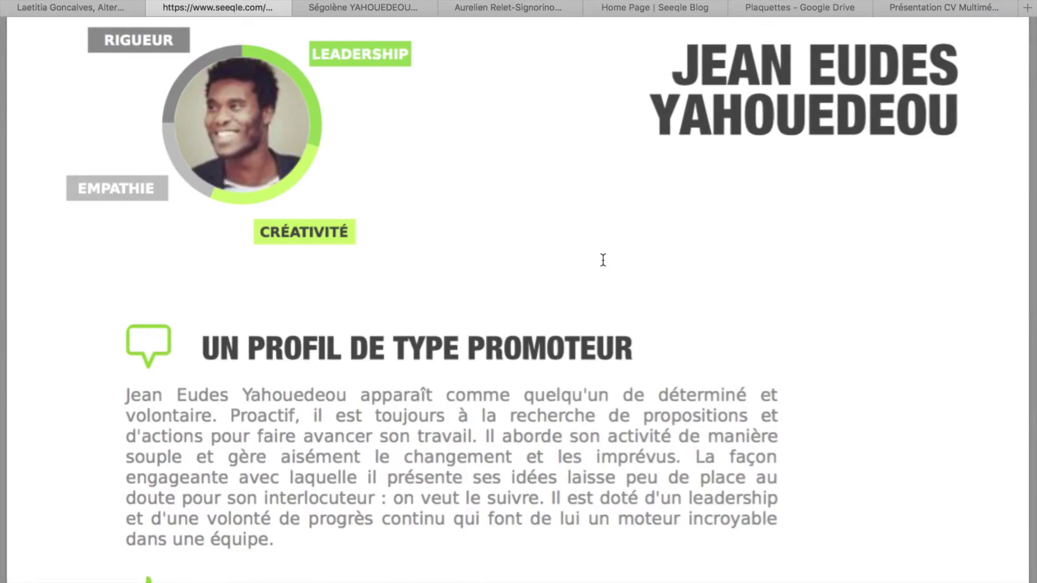
Read the example report's profile type description, main talents and talent tags
scroll(604, 260, down, 1)
scroll(603, 259, down, 3)
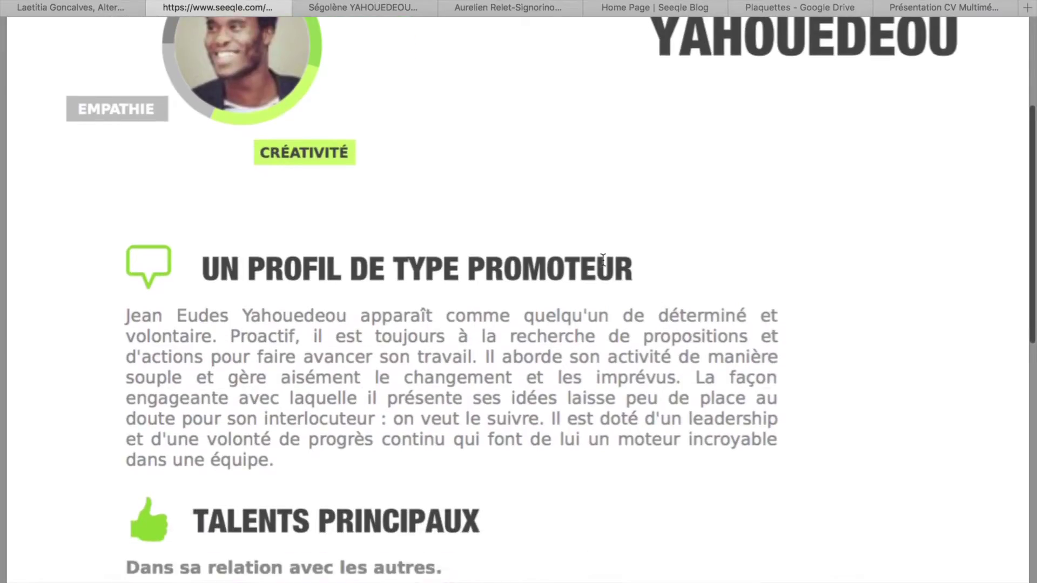
scroll(615, 359, down, 3)
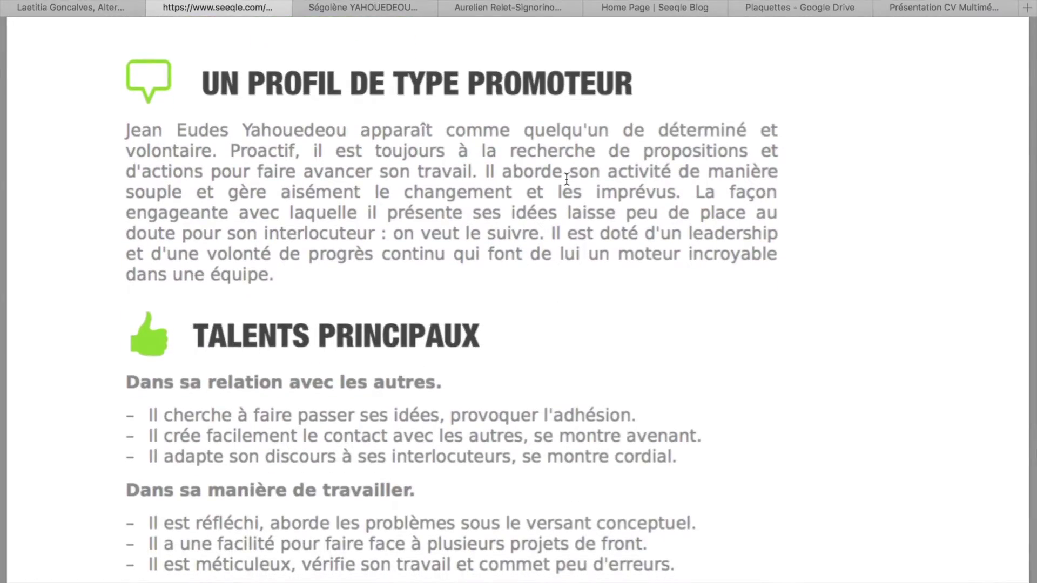
scroll(595, 159, down, 5)
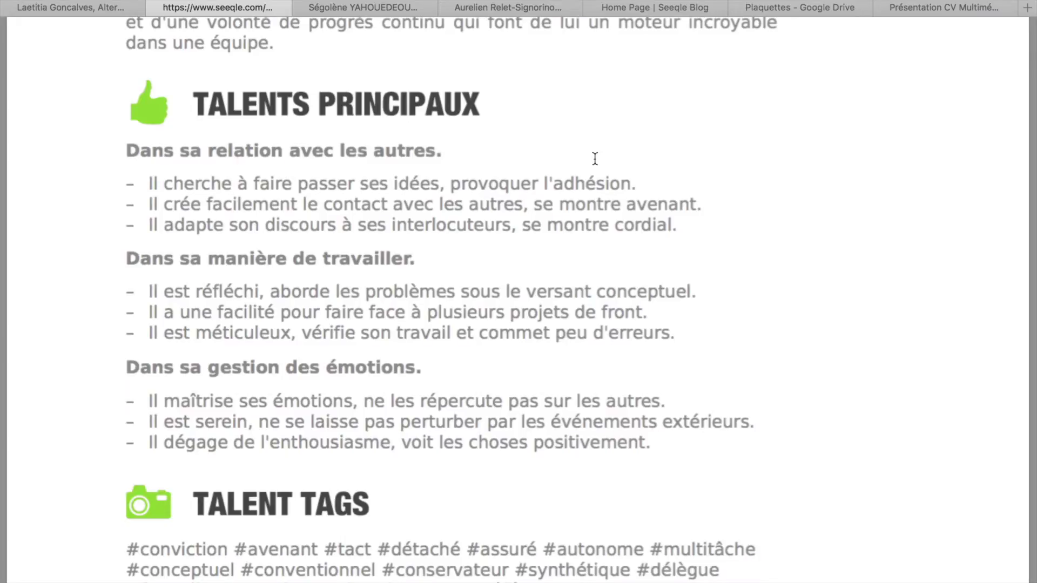
scroll(594, 158, down, 1)
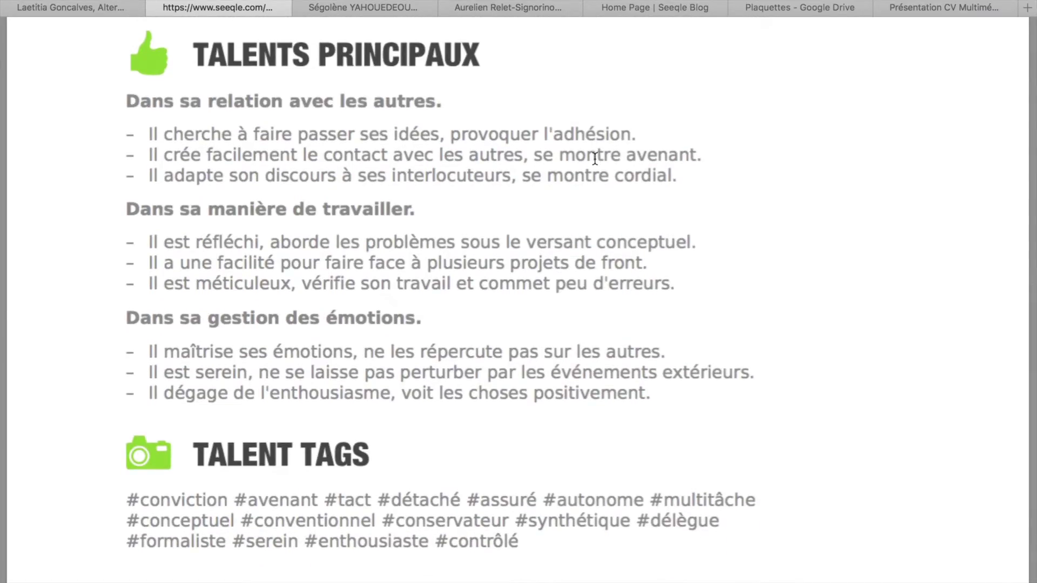
scroll(534, 308, down, 1)
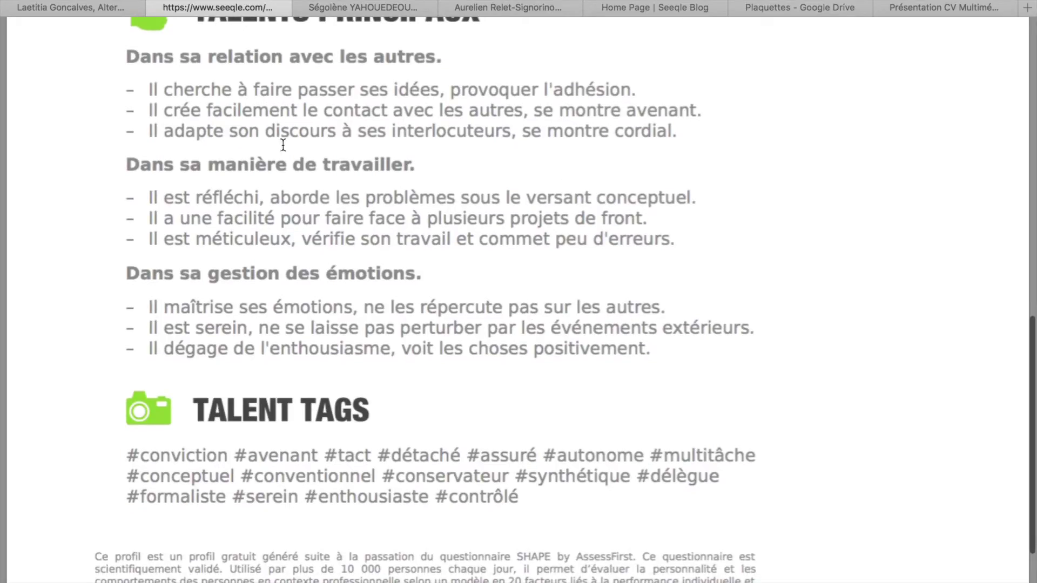
Return to the CV profile and examine the languages with their proficiency levels
click(150, 7)
scroll(447, 245, down, 3)
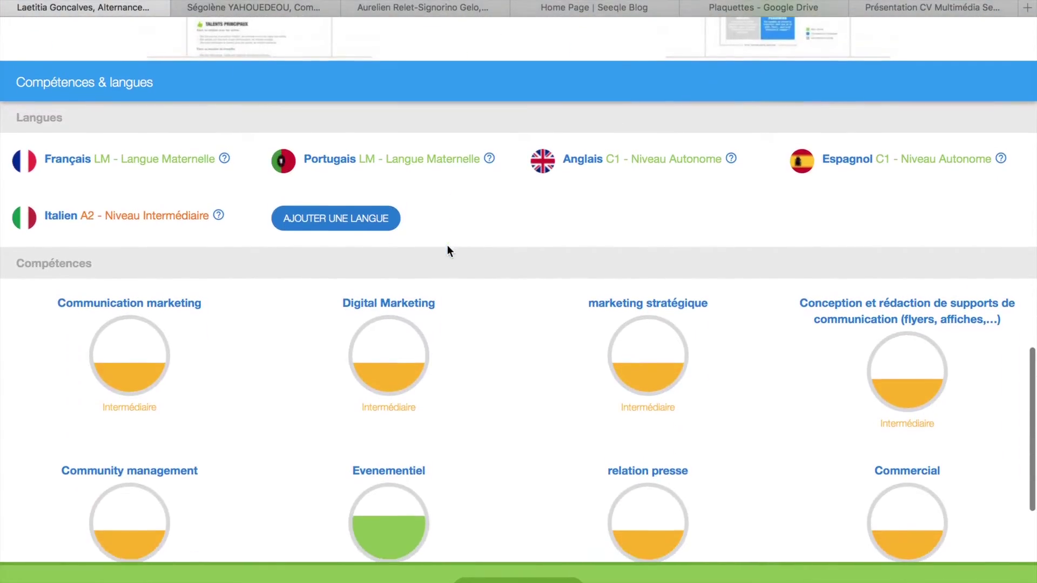
scroll(224, 194, down, 1)
mouse_move(225, 195)
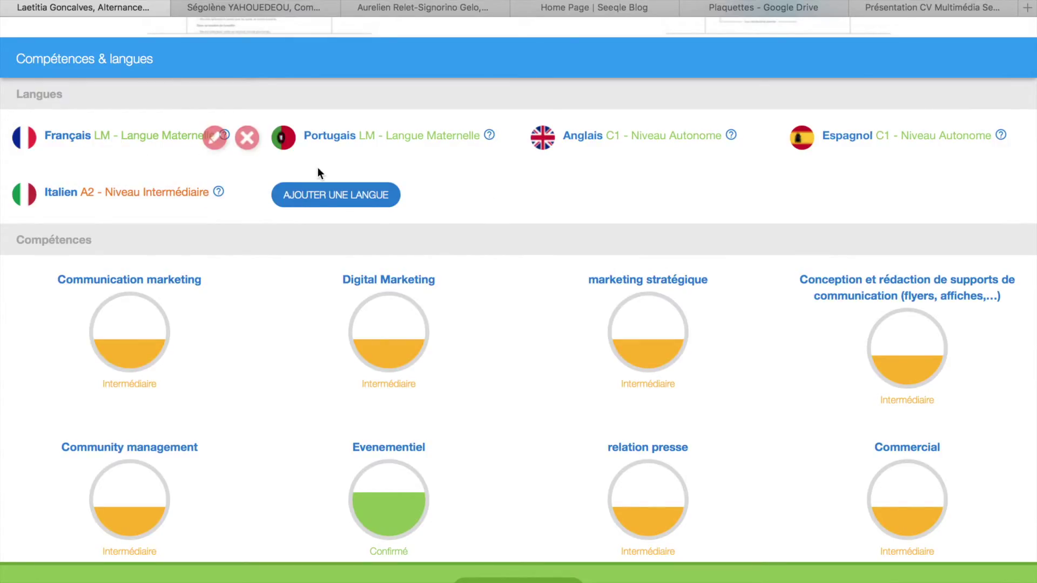
mouse_move(406, 161)
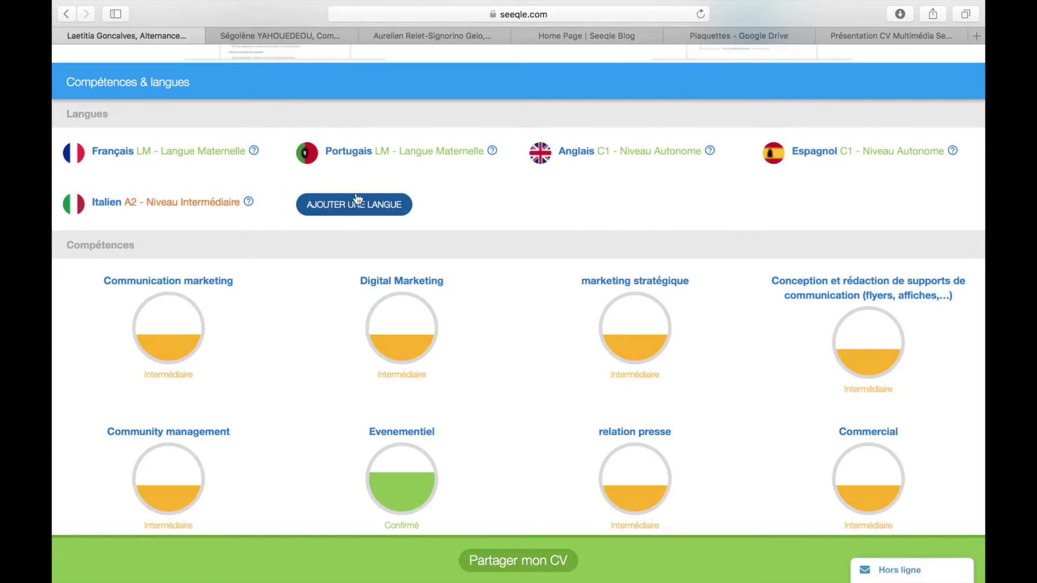
mouse_move(220, 151)
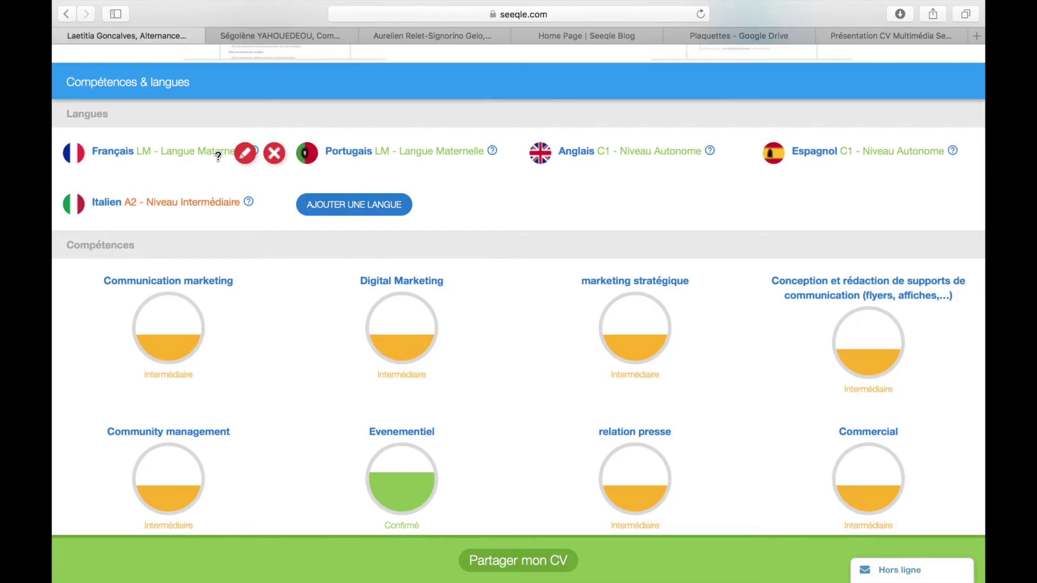
Start adding a language to the profile and select Chinois
click(379, 207)
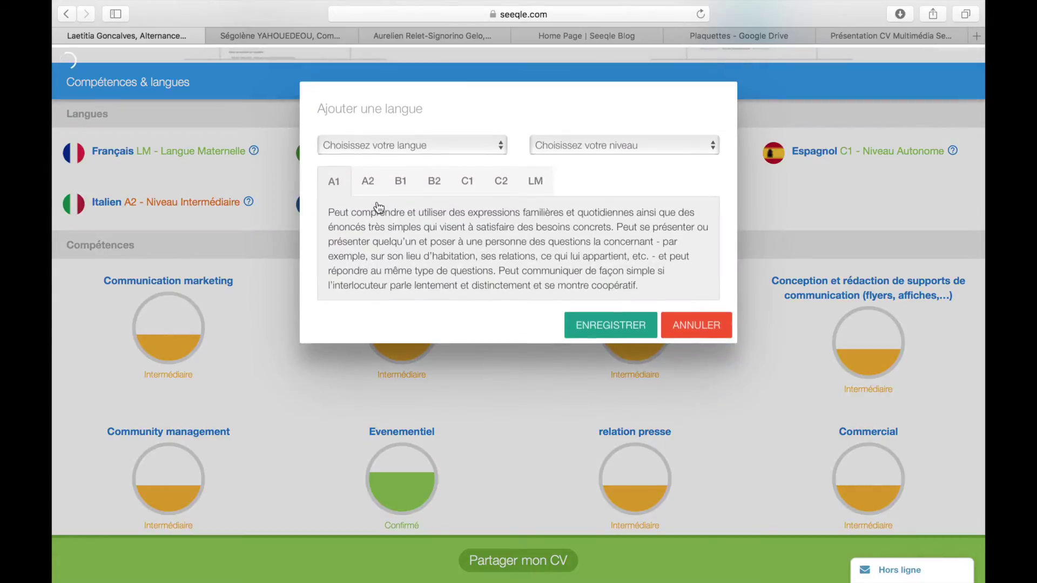
click(495, 144)
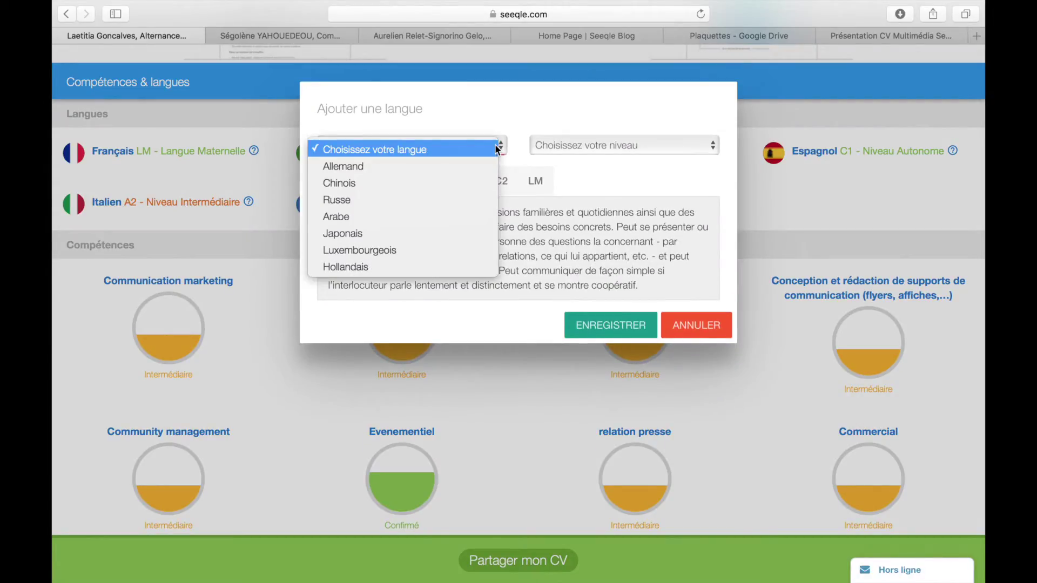
click(439, 183)
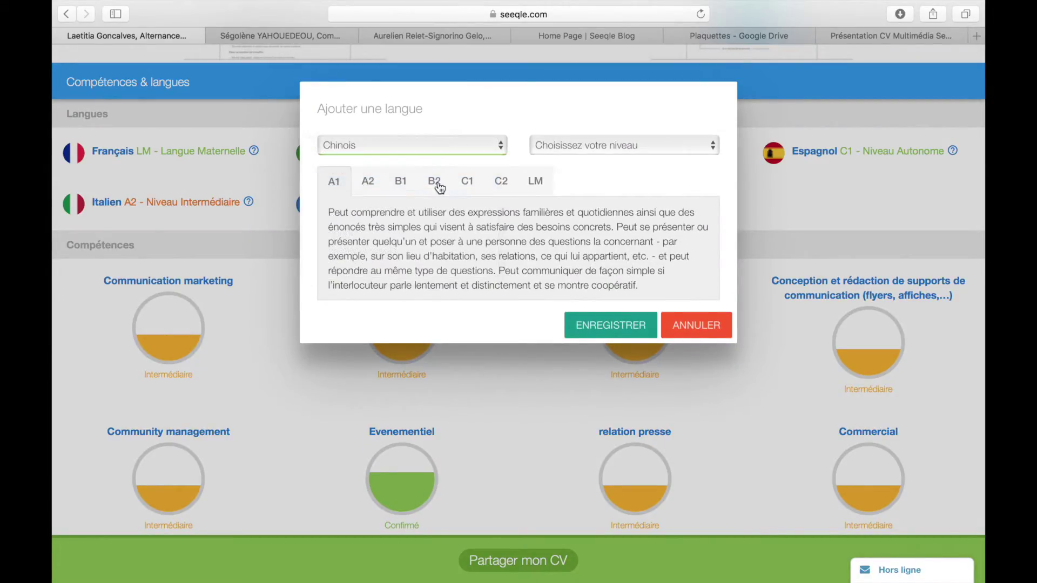
Read the descriptions of the language levels from A1 through C2 and LM in the add-language form
click(374, 185)
click(332, 186)
click(368, 181)
click(400, 181)
click(432, 182)
click(467, 181)
click(500, 181)
click(534, 181)
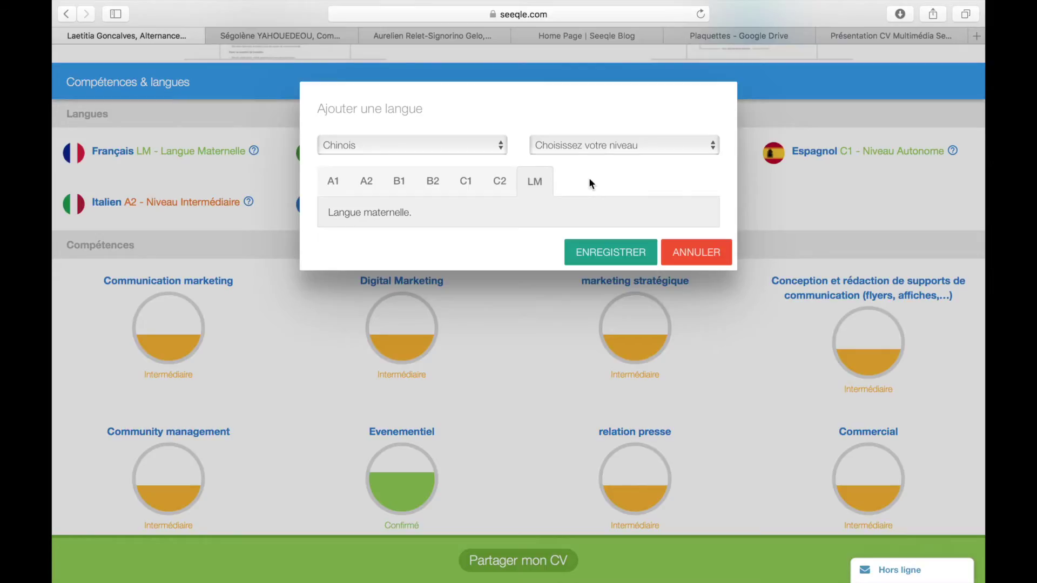
click(398, 178)
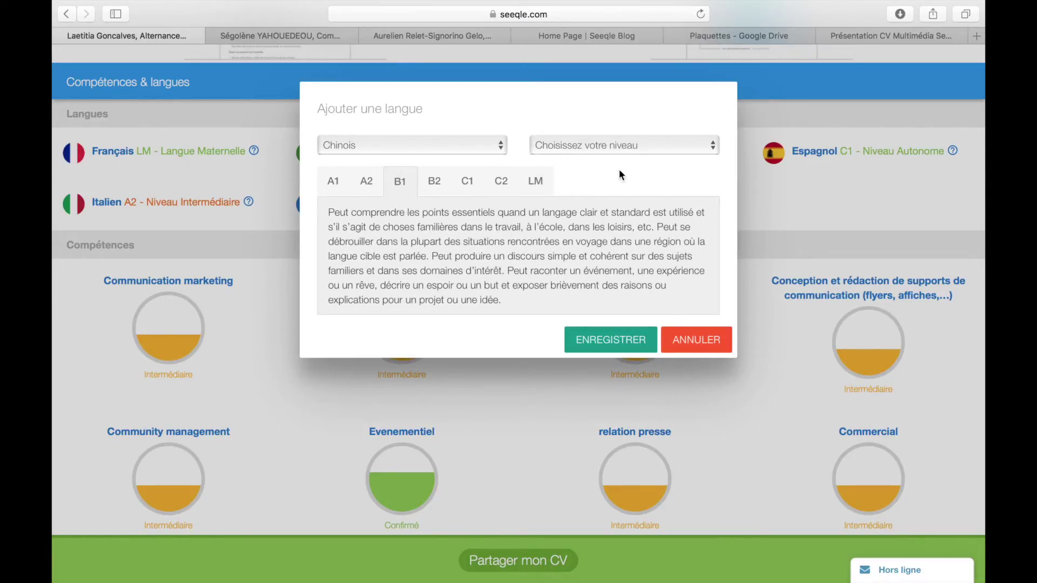
Choose the level "A2 - Niveau Intermédiaire" for Chinois and cancel adding the language
click(611, 147)
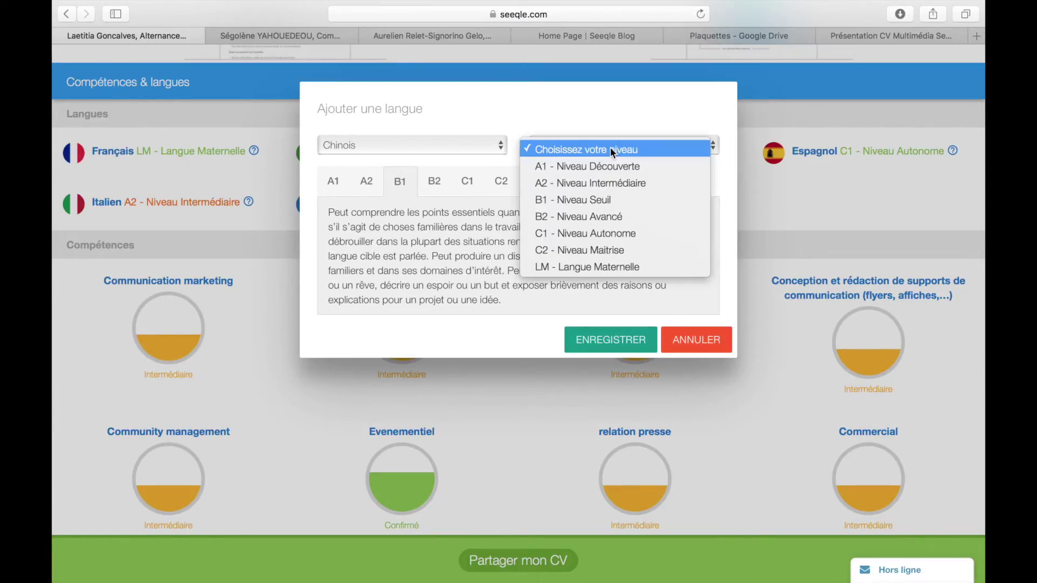
click(626, 187)
click(692, 339)
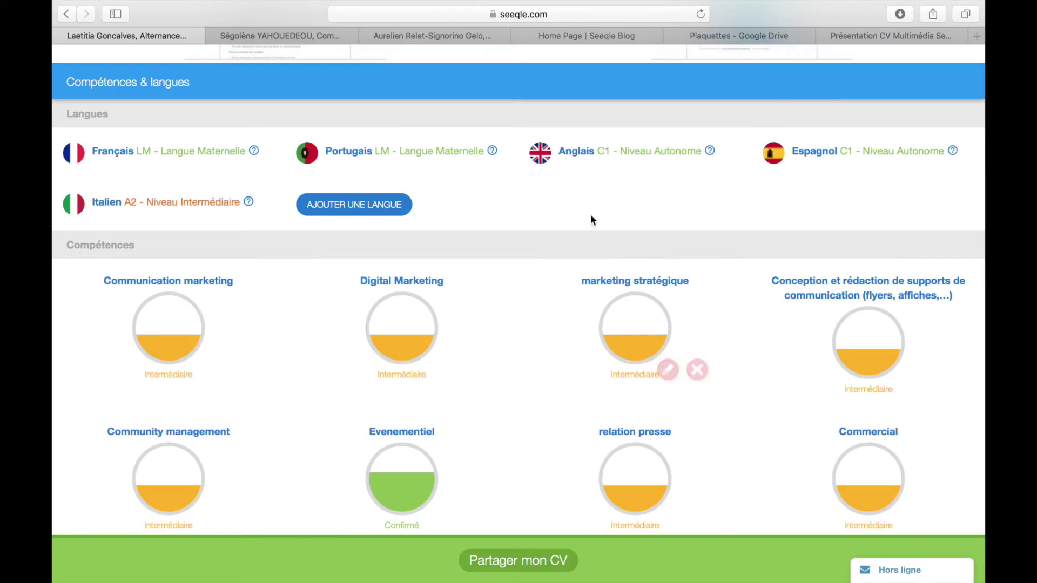
Examine the skills in the "Compétences" section and their proficiency levels, through the last entries
scroll(750, 241, down, 5)
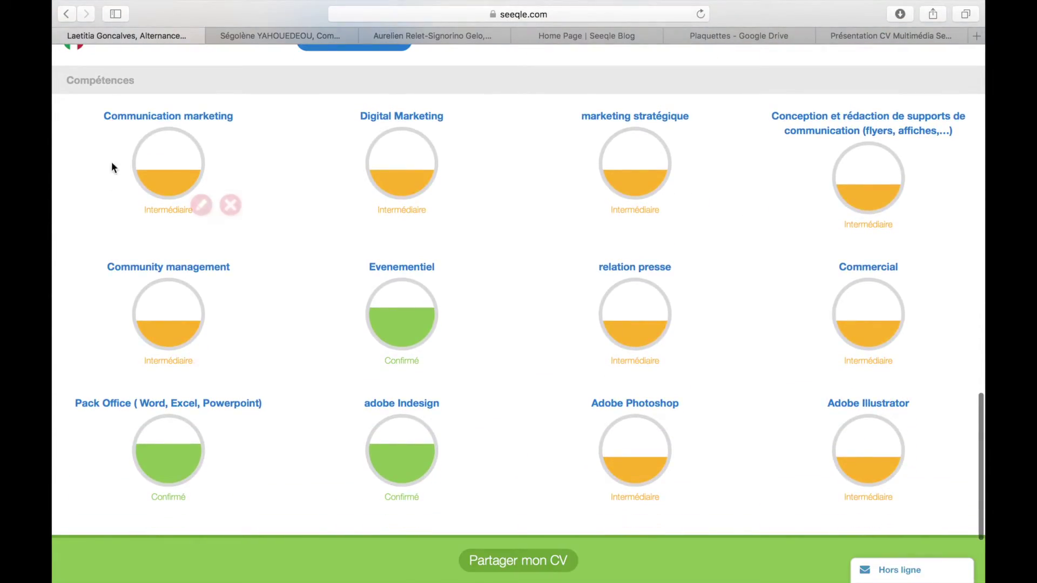
scroll(271, 150, down, 1)
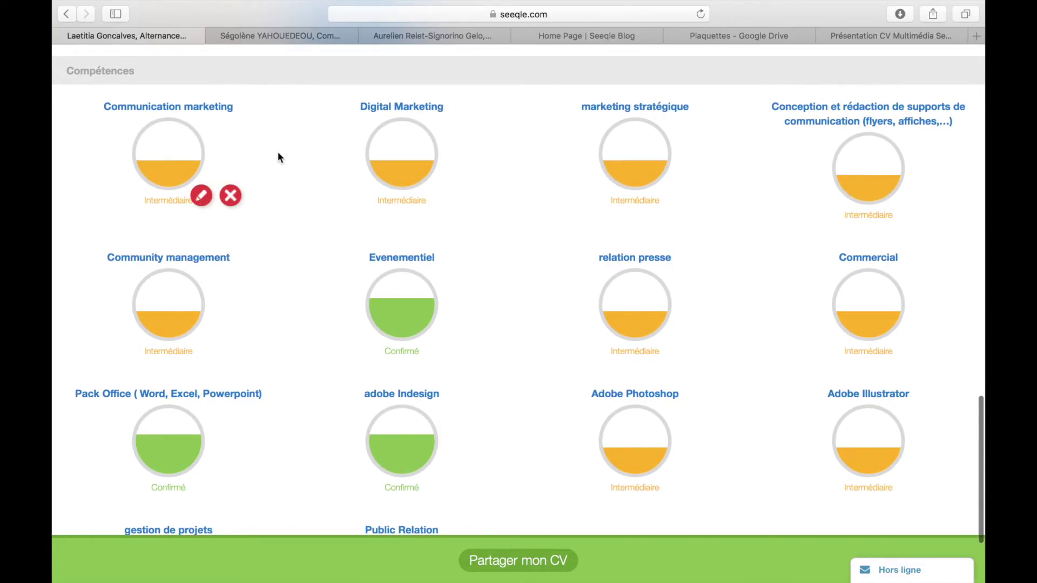
scroll(278, 157, up, 1)
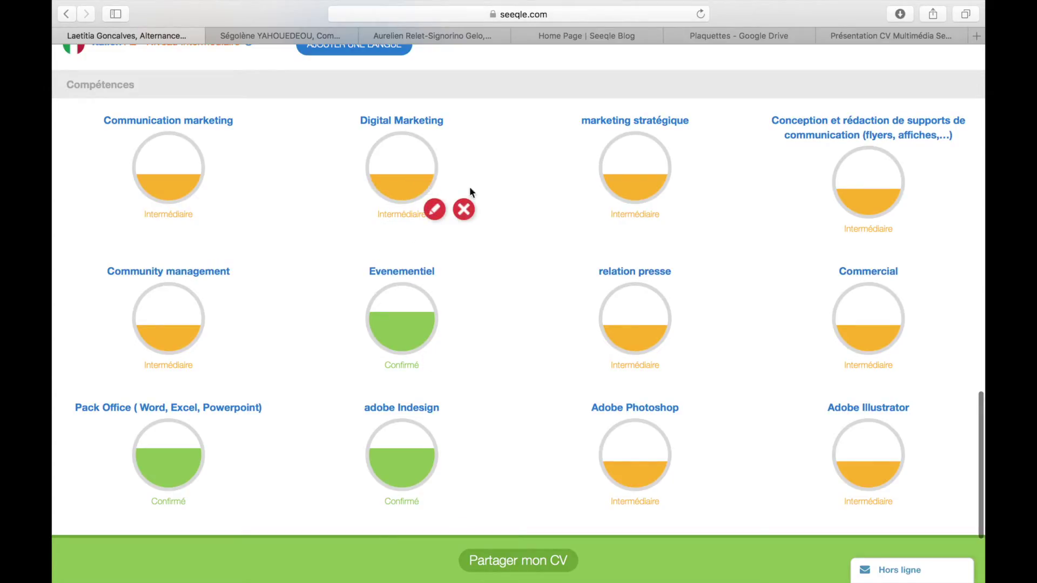
scroll(486, 205, down, 5)
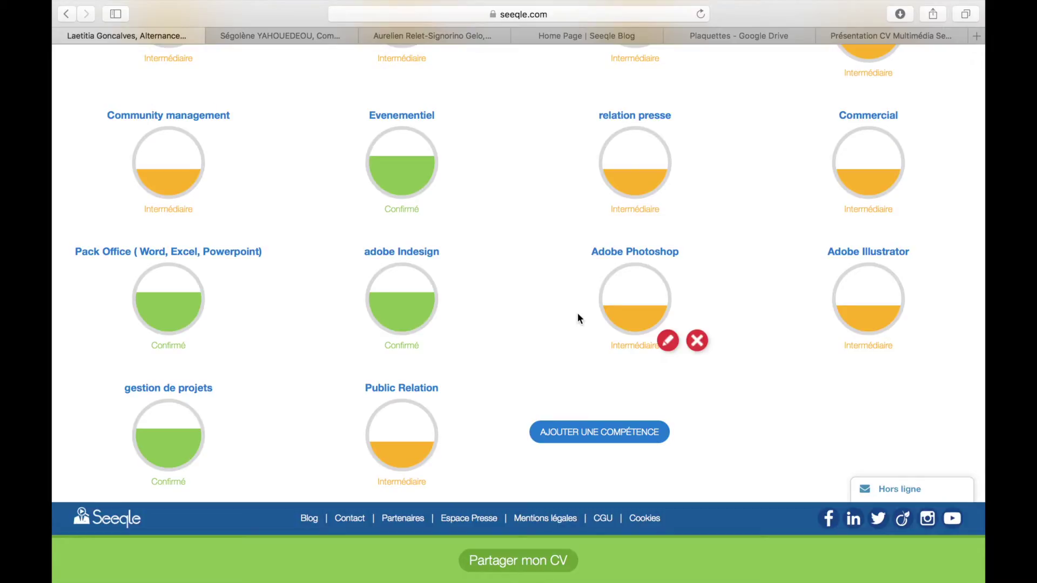
Start adding a skill to the profile, enter "marketing fr" as its name, and cancel the form
click(609, 435)
click(432, 144)
text(marketing)
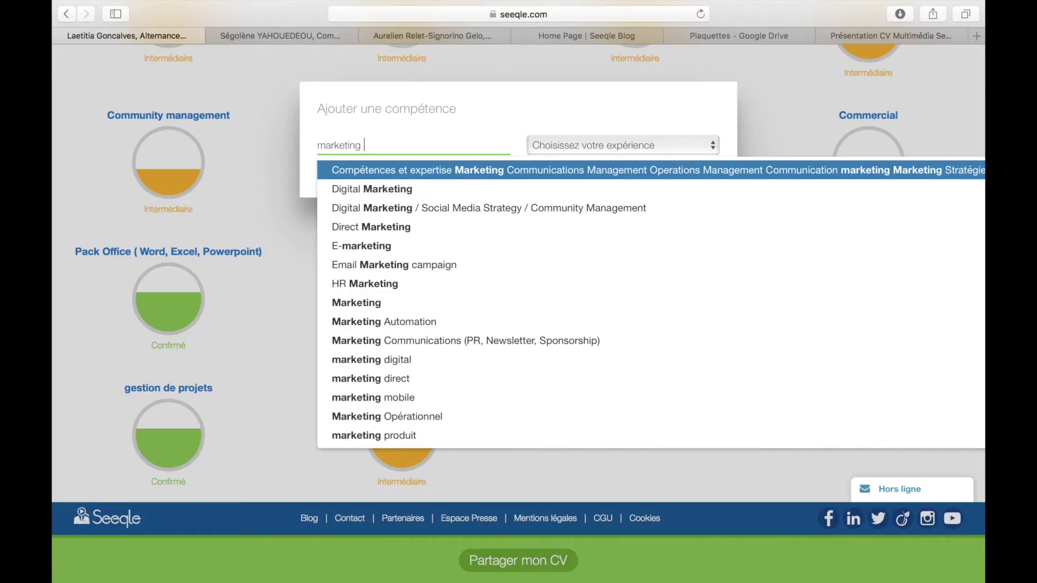
text(fr)
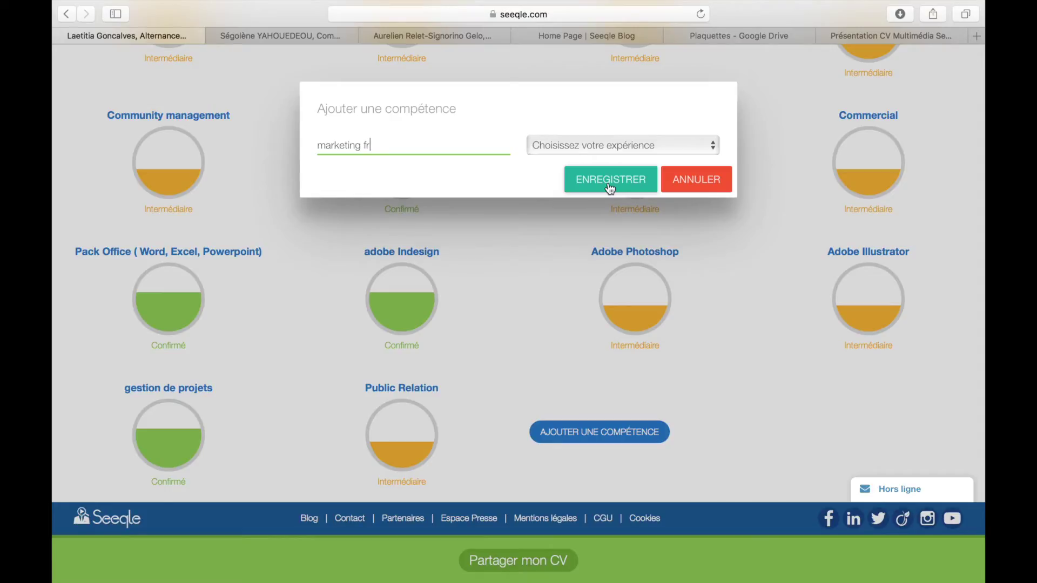
click(698, 184)
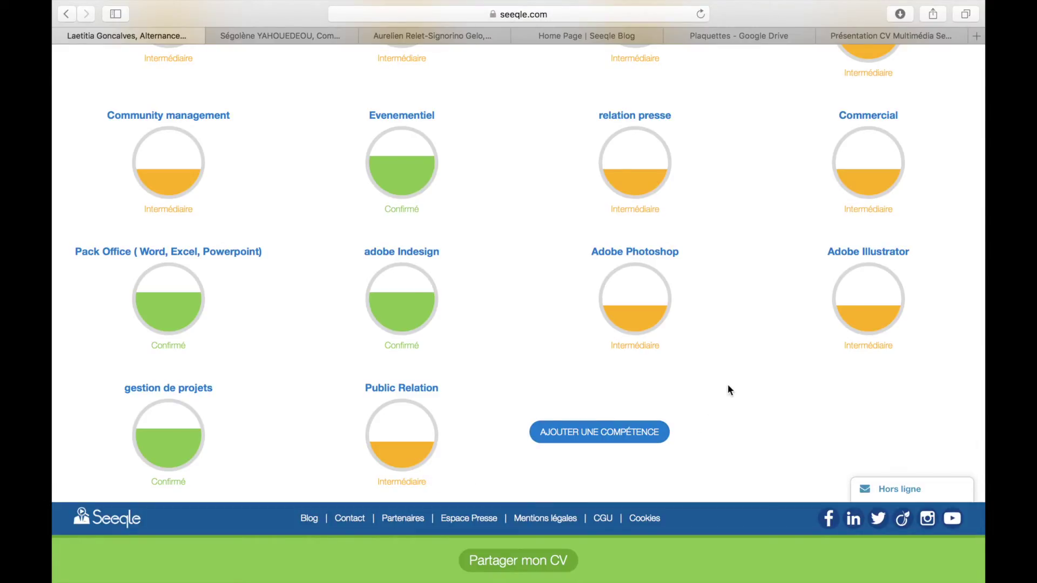
Open the CV sharing options to view the profile URL and the social network choices, and close them
click(547, 564)
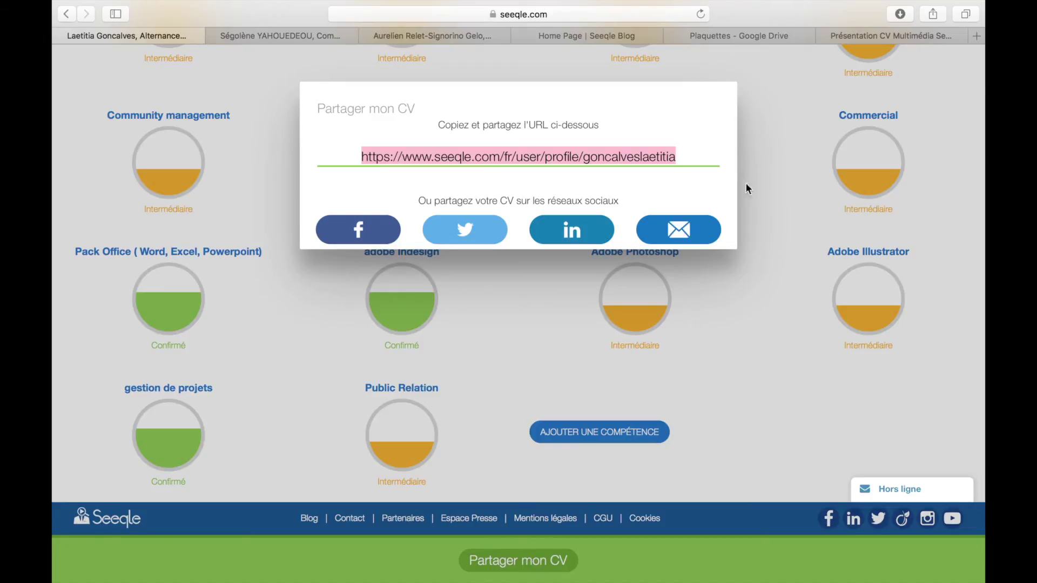
click(762, 215)
Switch the display language of the CV profile page from French to English
click(966, 81)
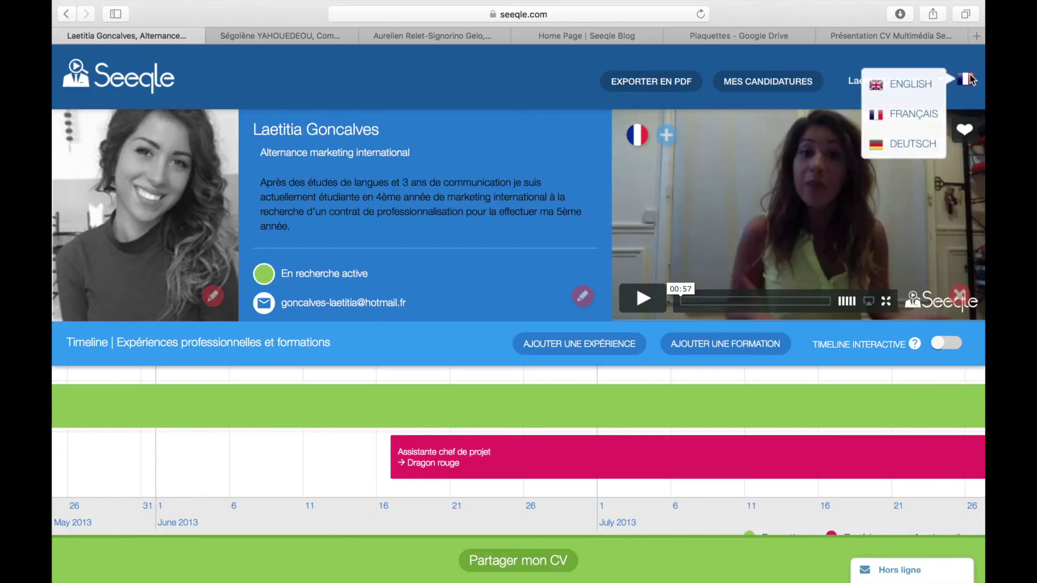
mouse_move(966, 82)
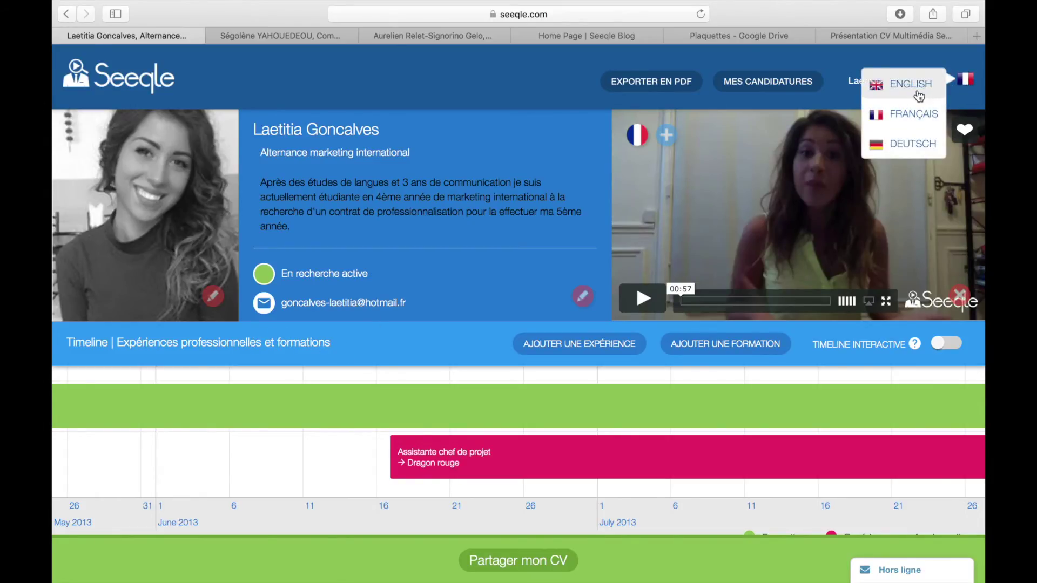
click(917, 85)
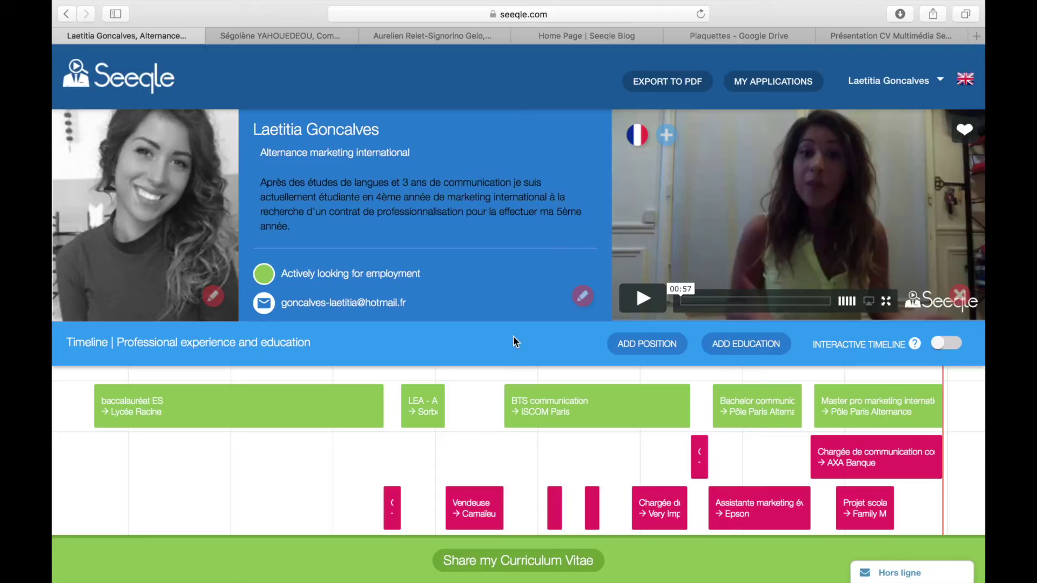
scroll(514, 341, down, 1)
scroll(526, 345, up, 1)
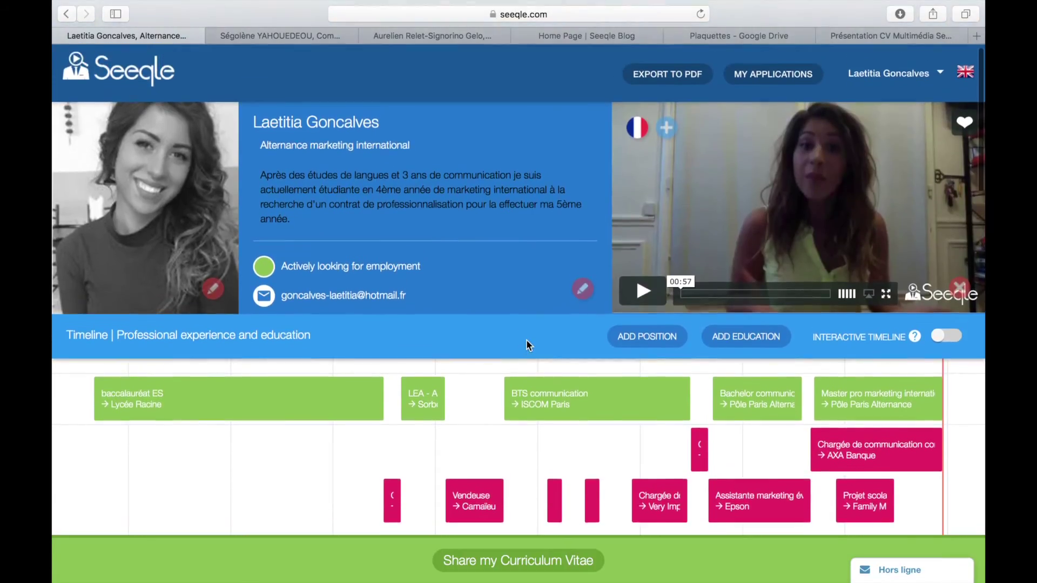